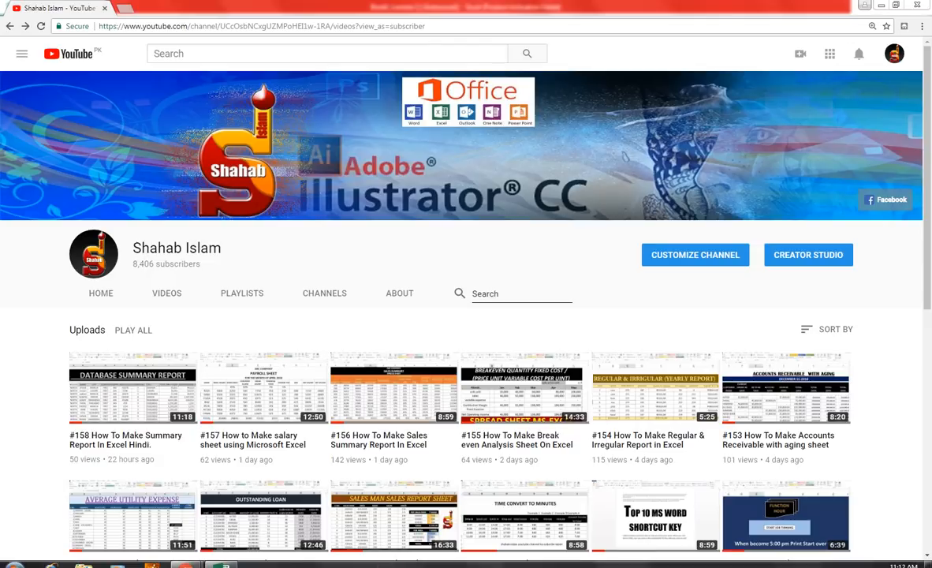
- Switch to the blank Excel workbook and enter the headings MENU in A4 and NUMBER SOLD in B4
key(alt+Tab)
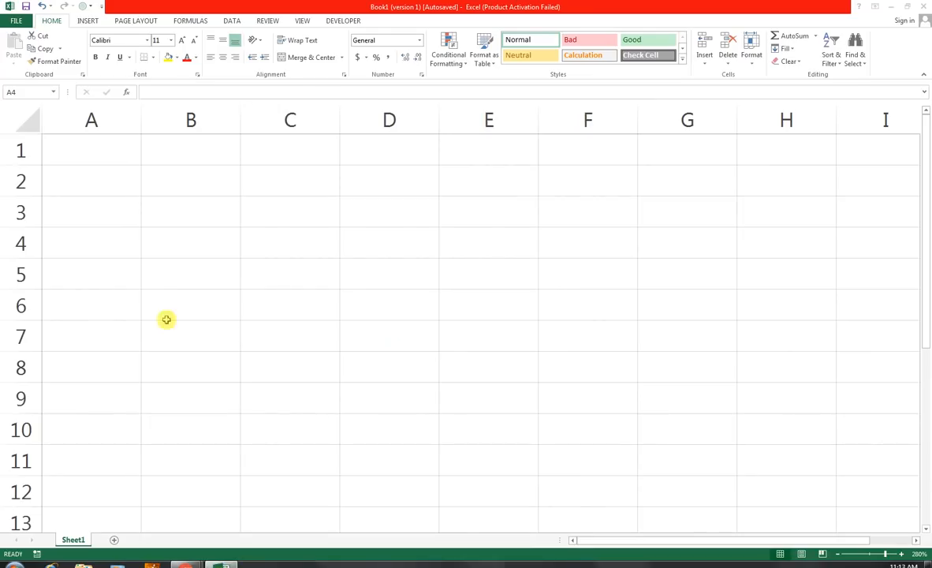
click(97, 237)
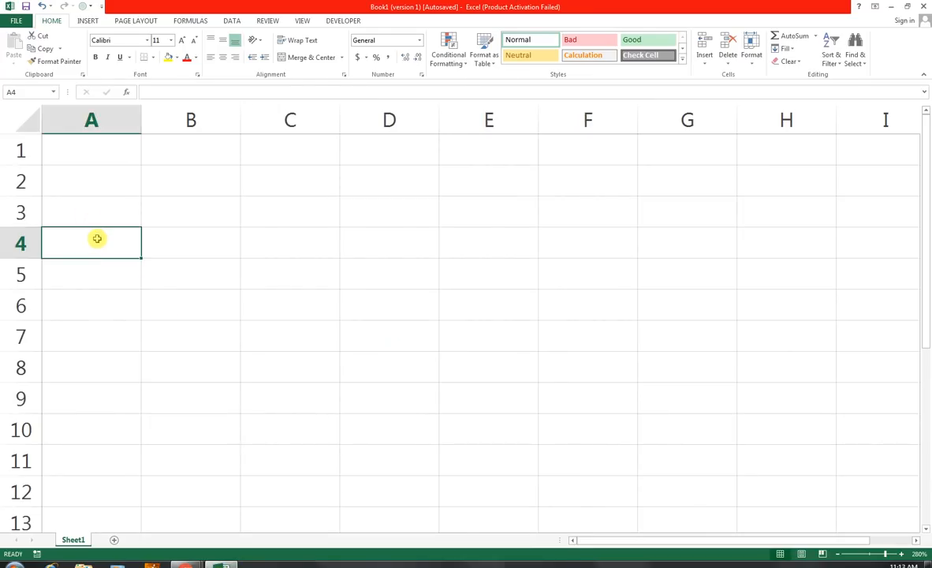
text(MENU)
key(Tab)
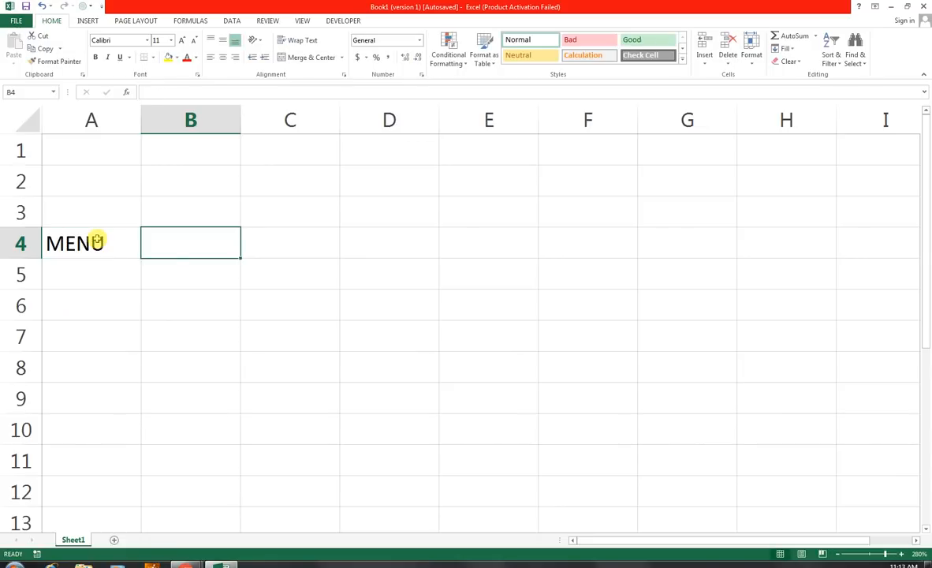
text(NUMBER)
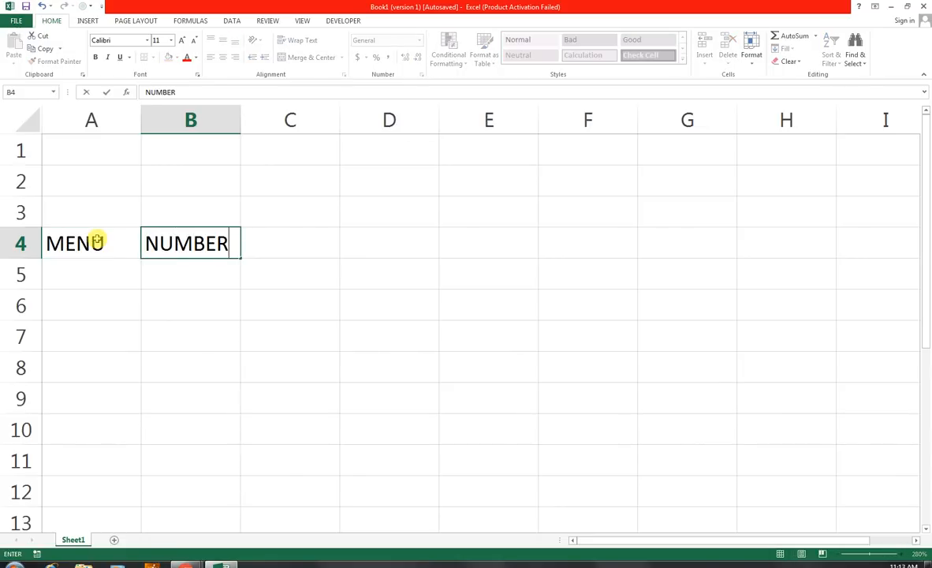
text( SOLD)
key(Tab)
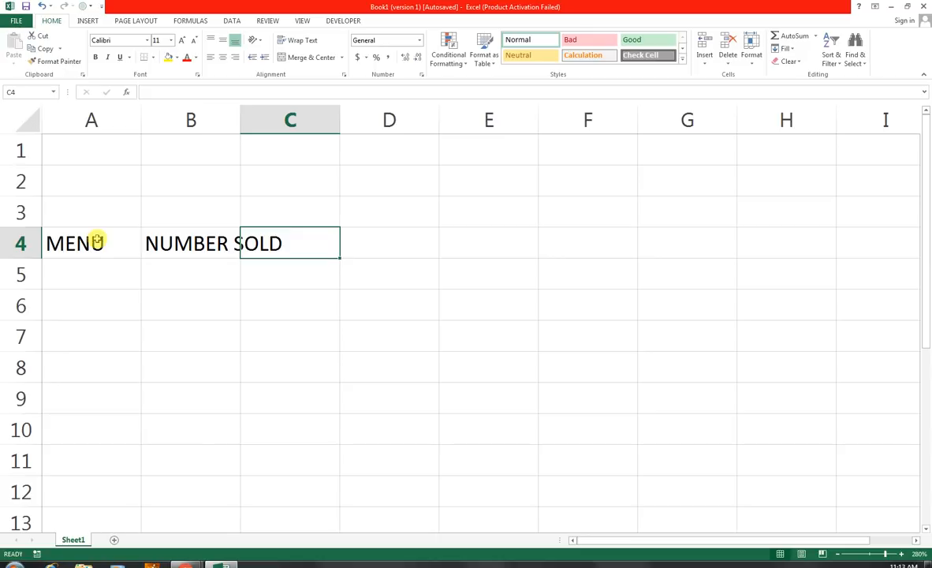
- Enter the heading COST OF ITEM in cell C4
text(COSDT)
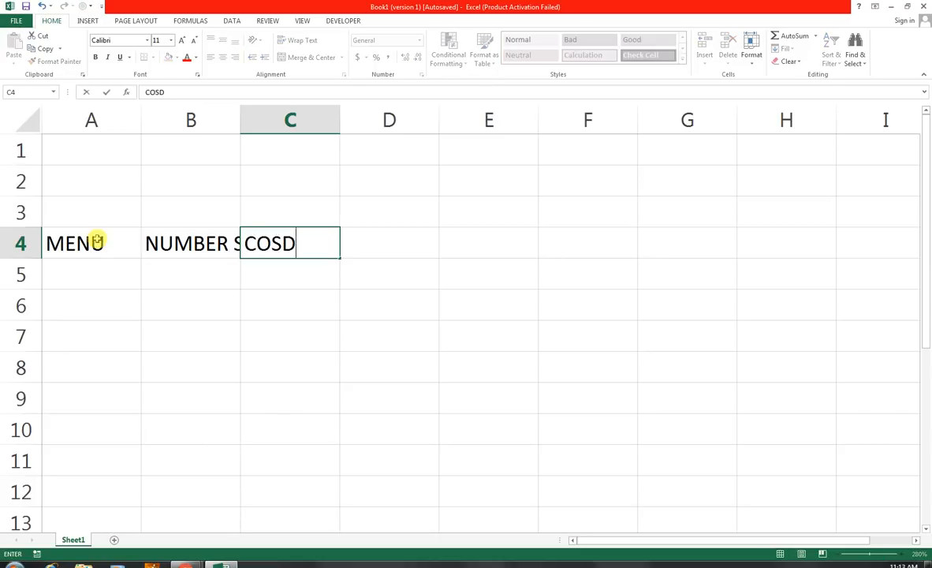
key(BackSpace)
key(BackSpace)
text(T OF ITEM)
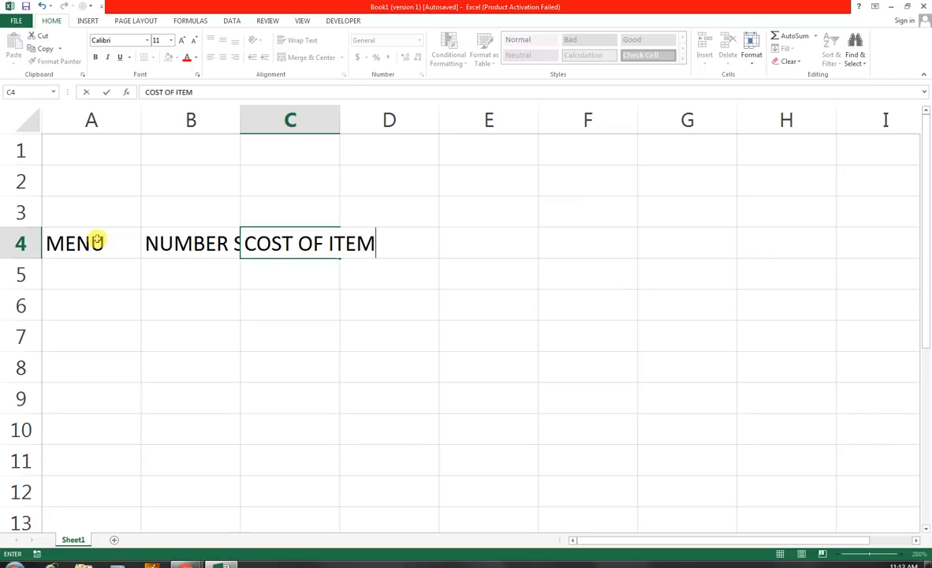
key(Tab)
- Enter the heading MENU PRICE in cell D4, correcting its spelling
text(M)
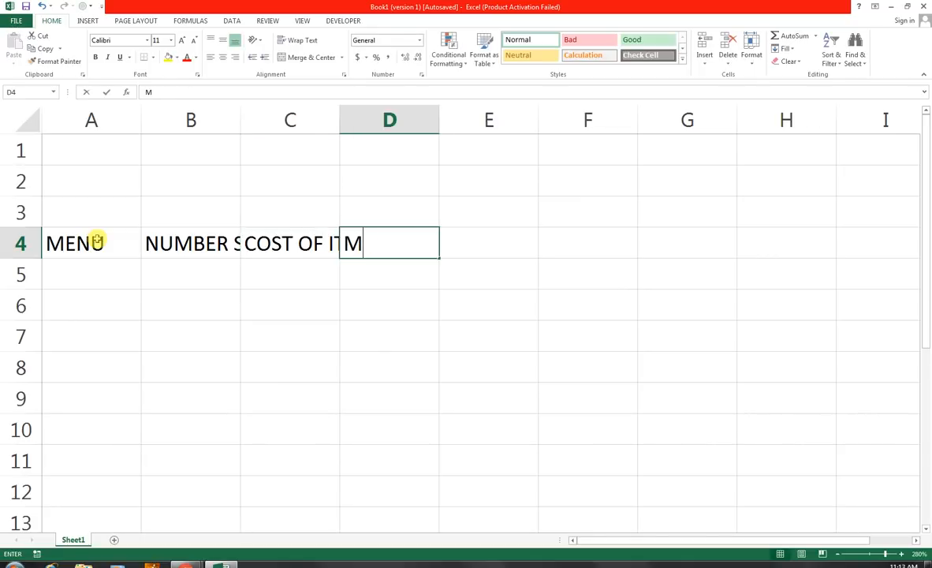
text(ENU PRICWE)
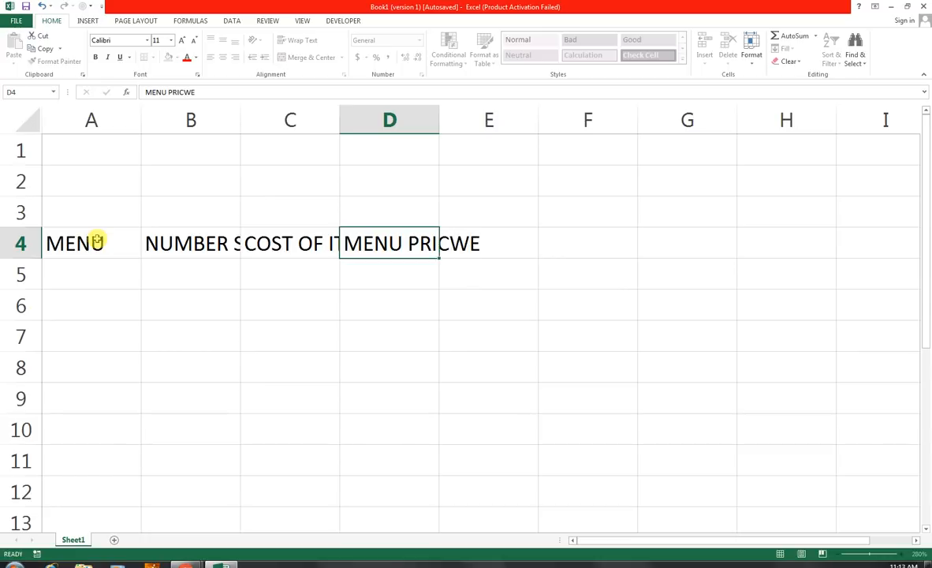
key(Return)
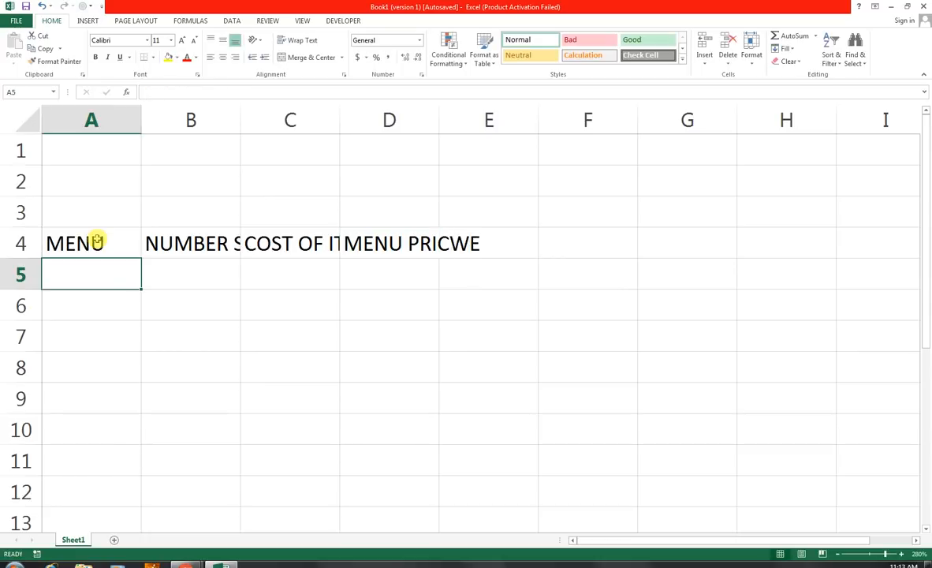
key(Right)
key(Right)
key(Right)
key(Right)
key(Up)
key(Left)
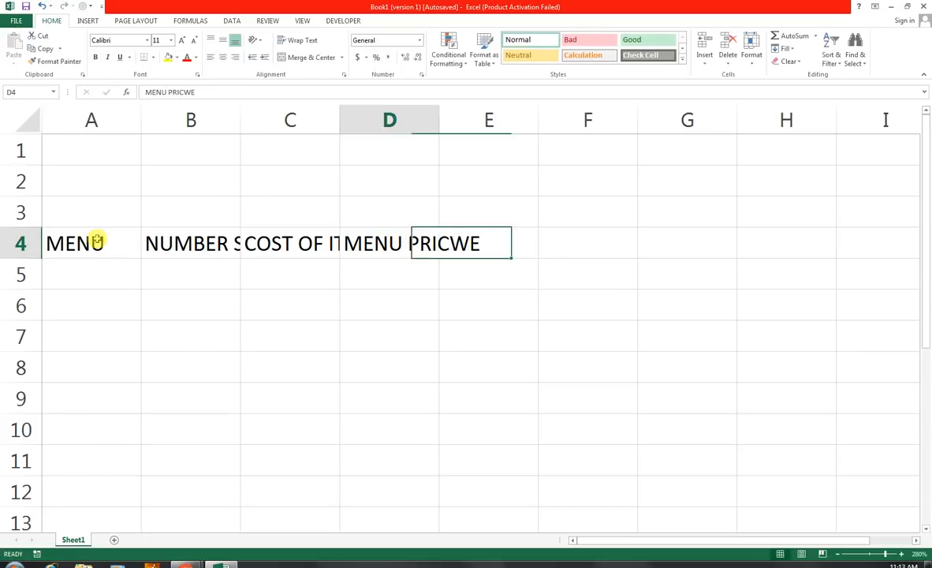
key(F2)
key(BackSpace)
key(BackSpace)
key(BackSpace)
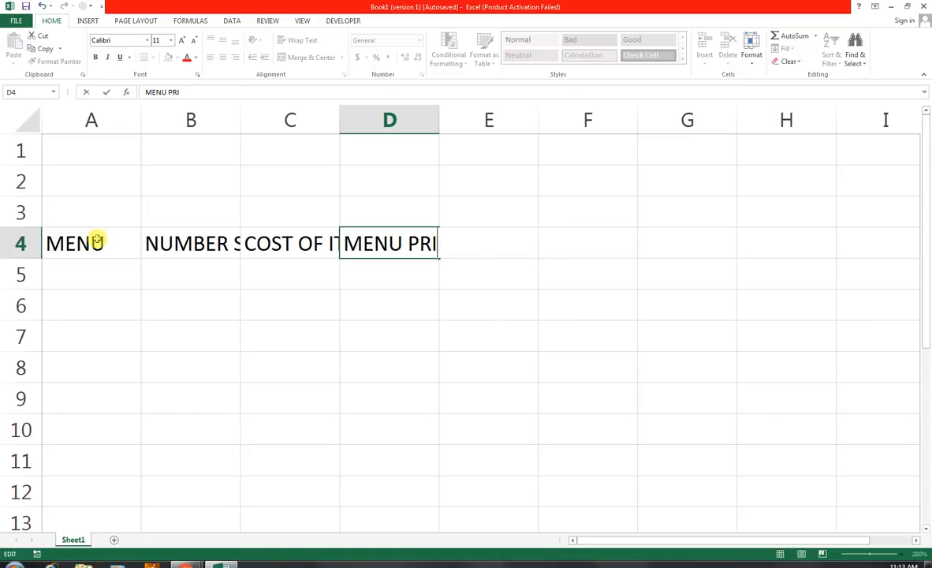
text(CE)
key(Tab)
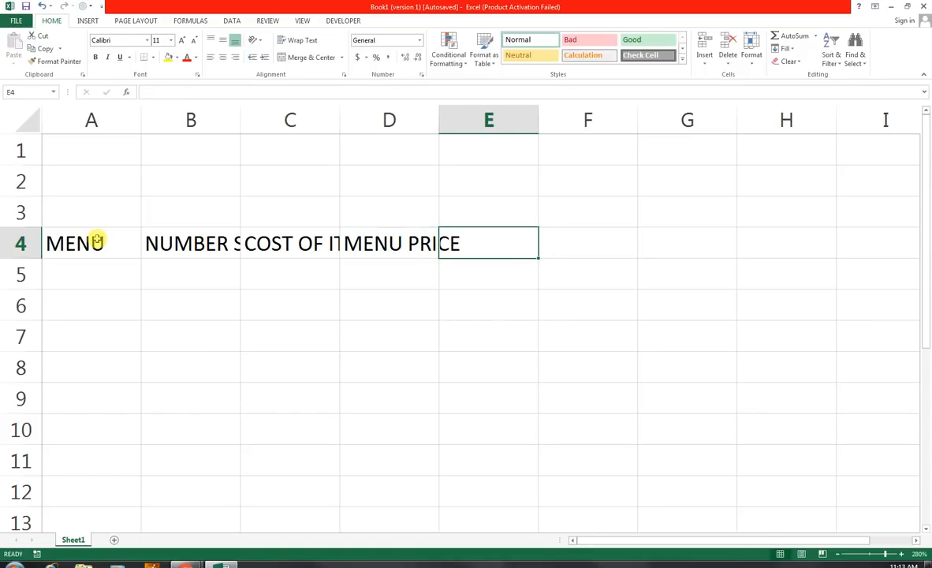
- Enter the headings GROSS SALES in E4 and PROFIT PER ITEM in F4
text(GROSS A)
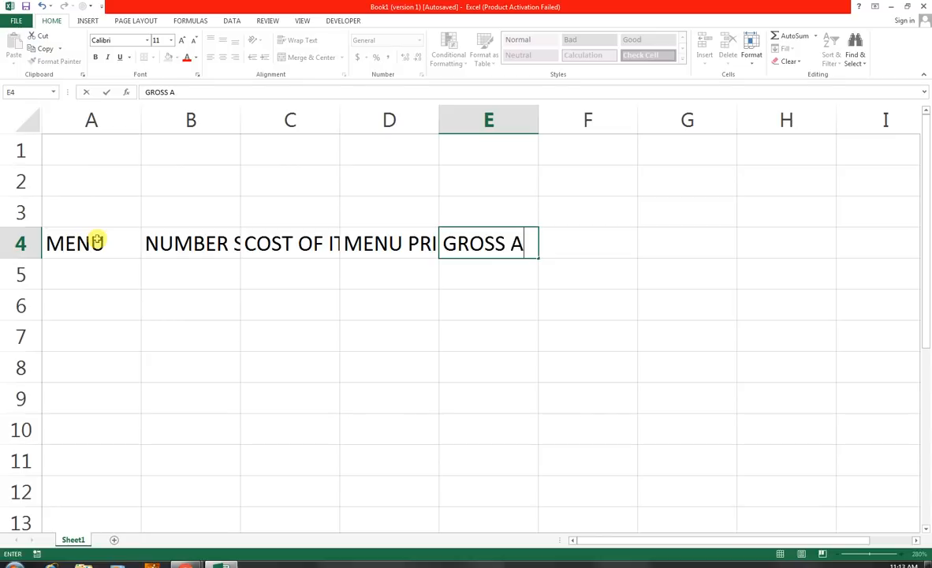
key(BackSpace)
text(SALES)
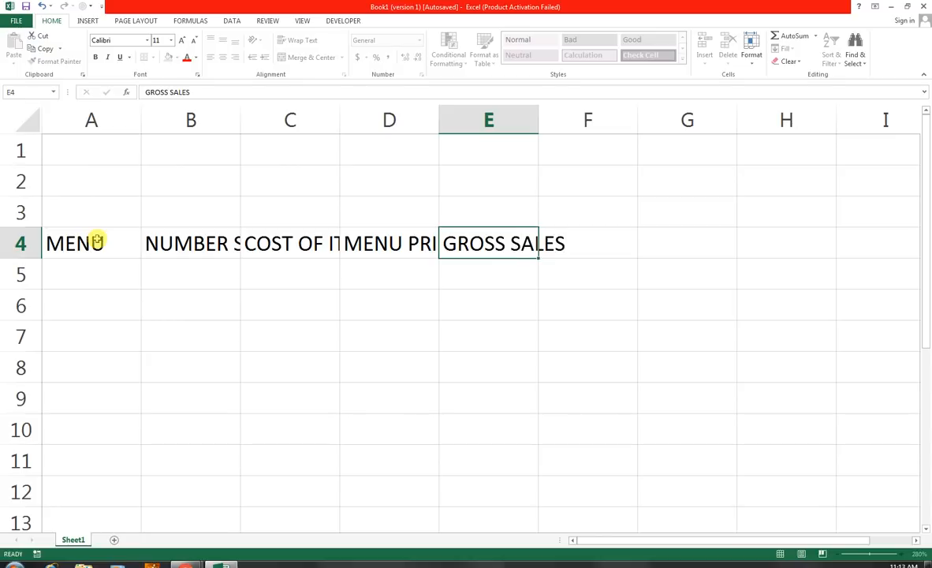
key(Tab)
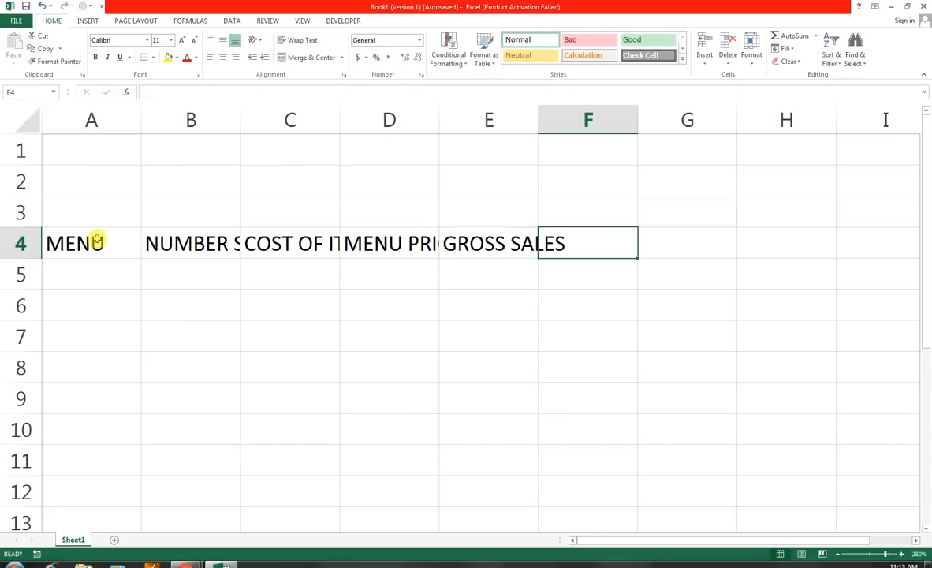
text(PROG)
key(BackSpace)
text(F)
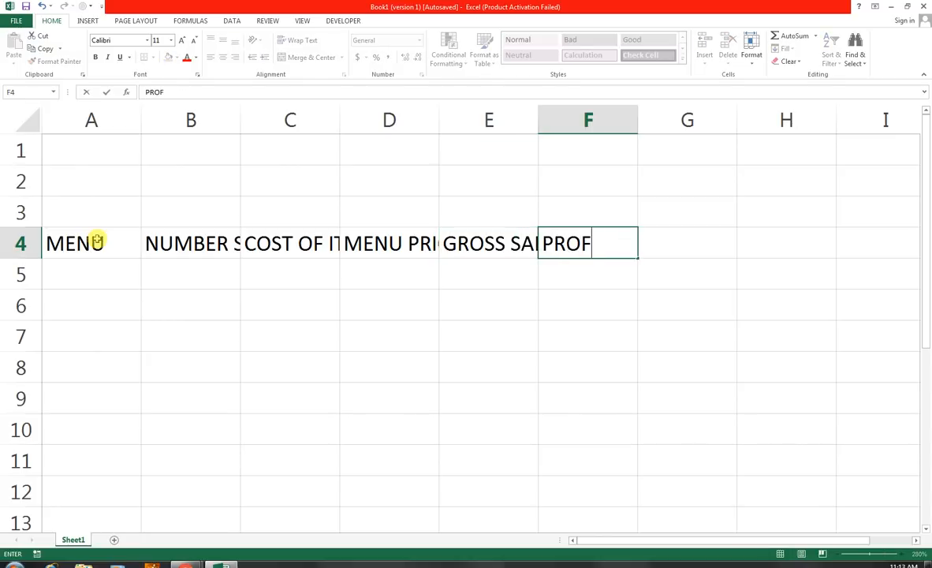
text(IT PER ITEM)
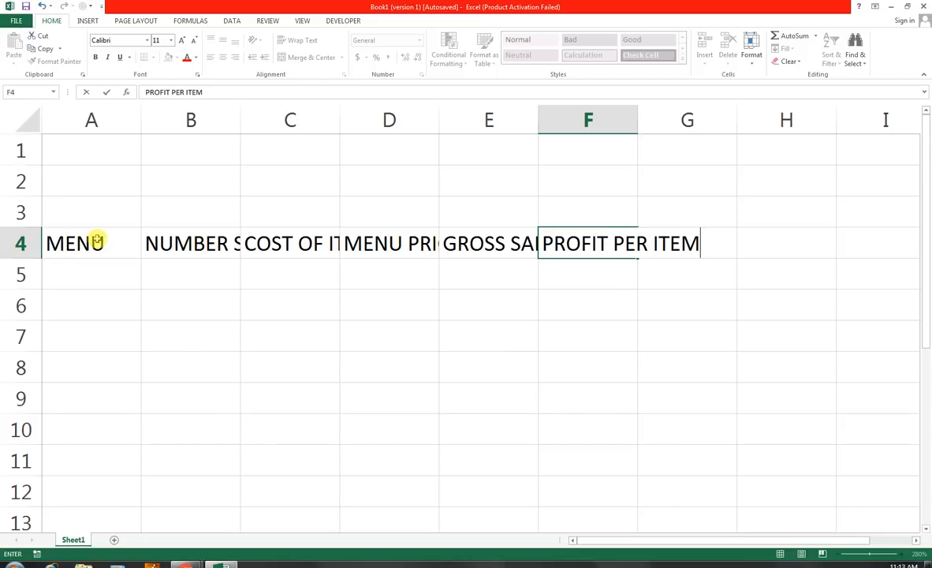
key(Tab)
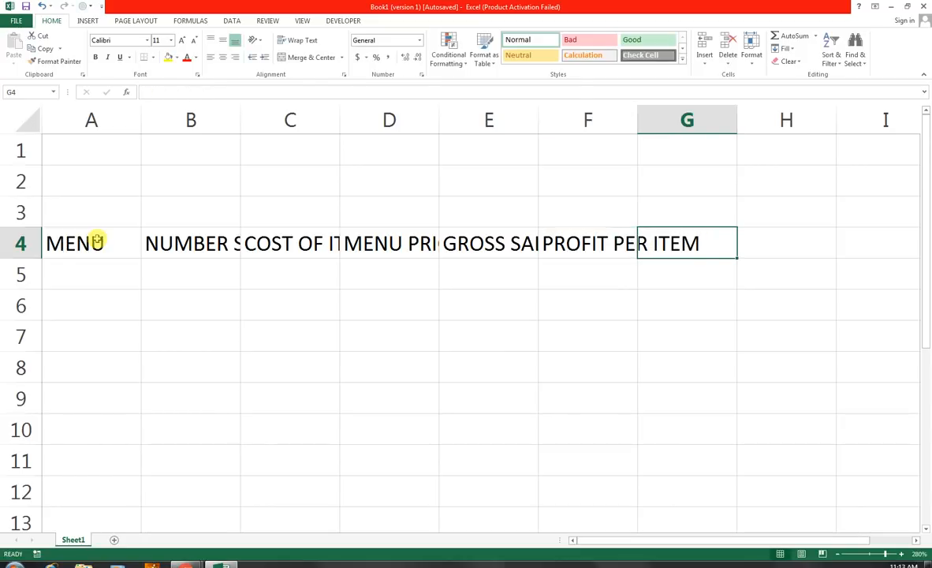
- Enter the heading TOTAL GROSS PROFIT in cell G4
text(TOTA)
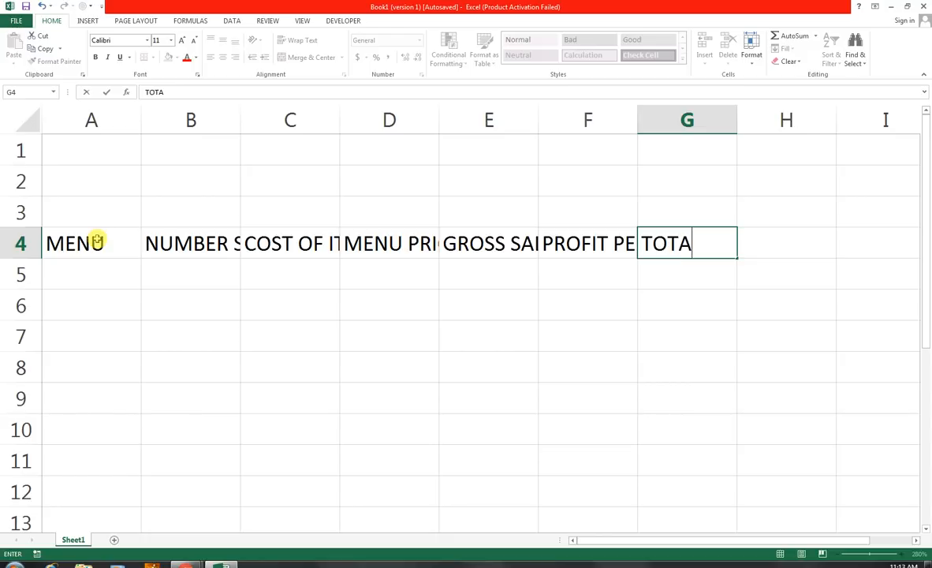
text(L GROO)
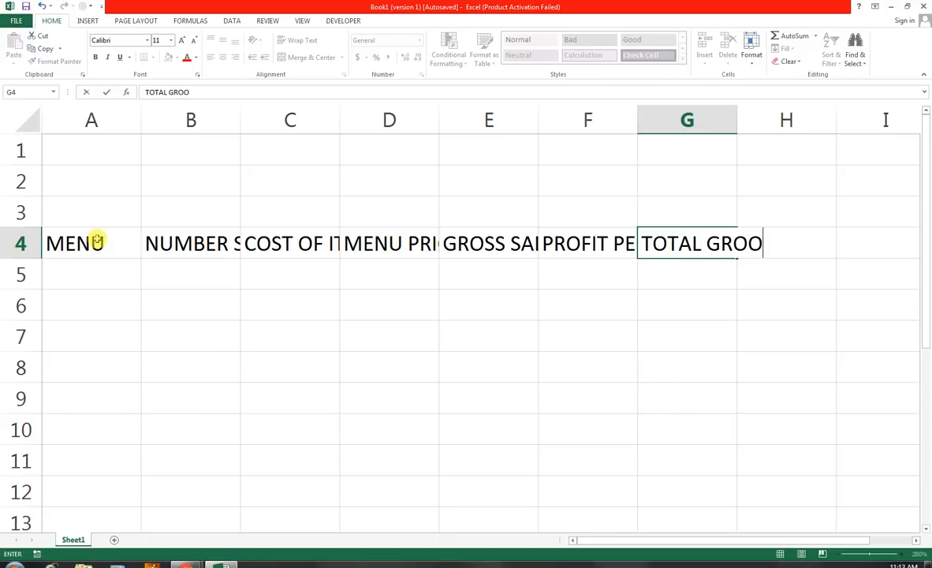
key(BackSpace)
text(SS PROFIT)
key(Return)
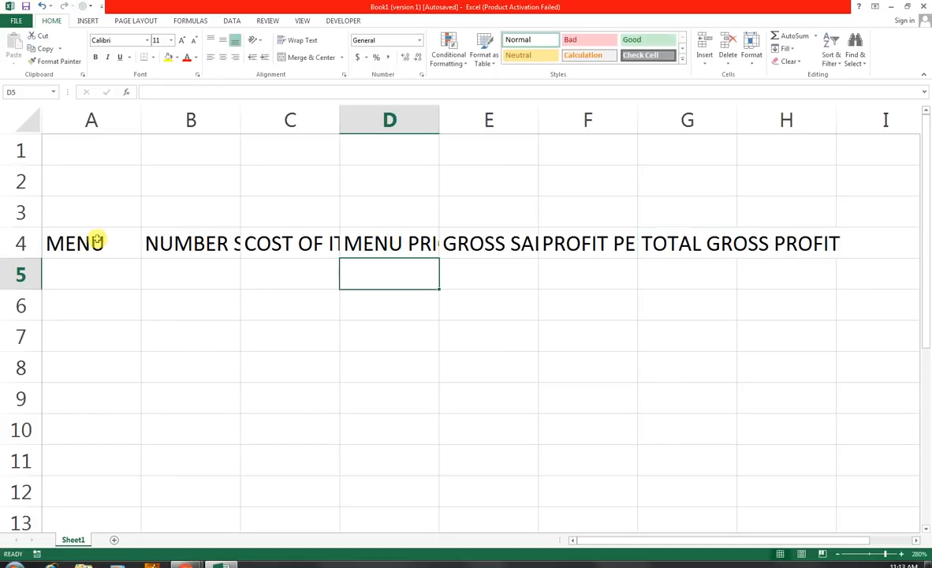
- Autofit the widths of columns A through H to the row 4 headings
drag(46, 242, 497, 243)
drag(106, 119, 776, 131)
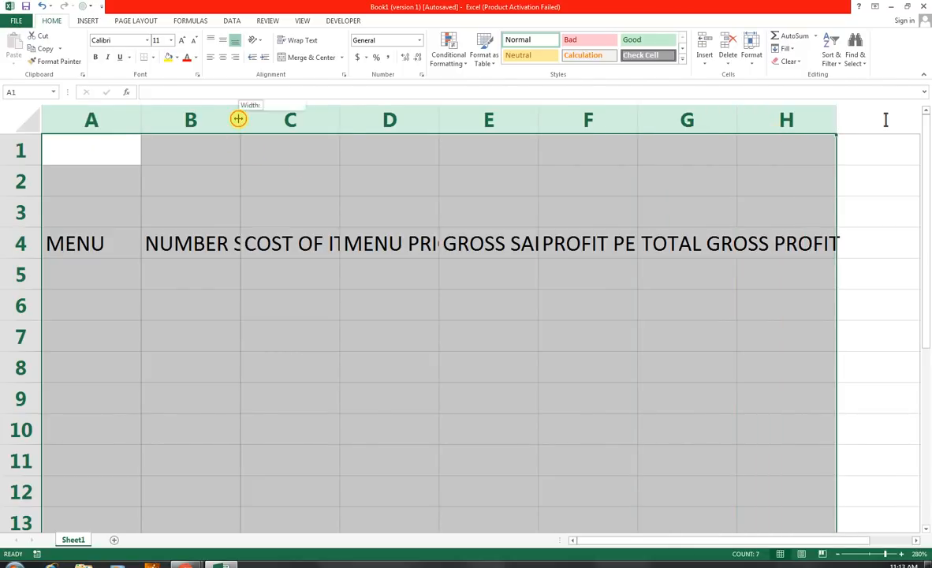
double_click(239, 120)
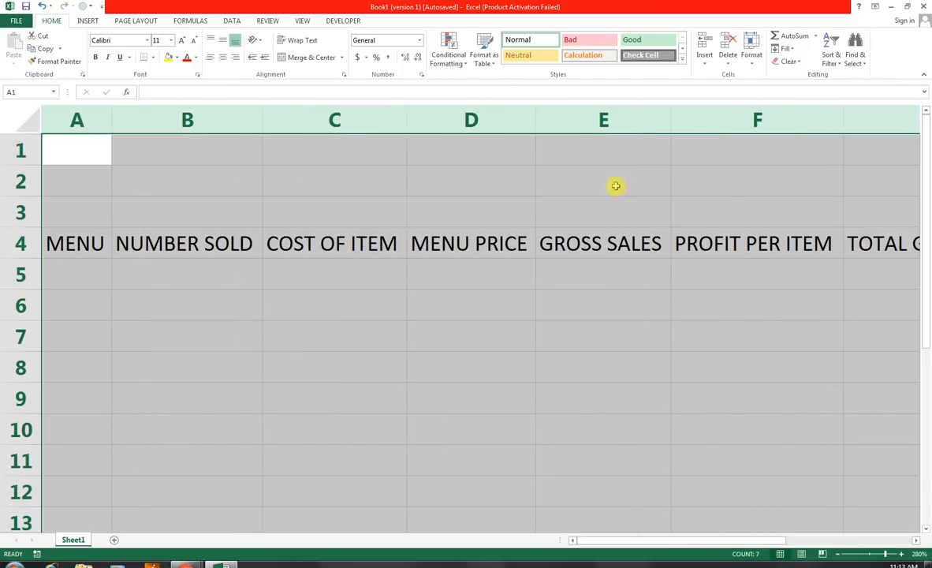
- Apply Wrap Text to row 4 and narrow column F so PROFIT PER ITEM breaks after PER
click(21, 244)
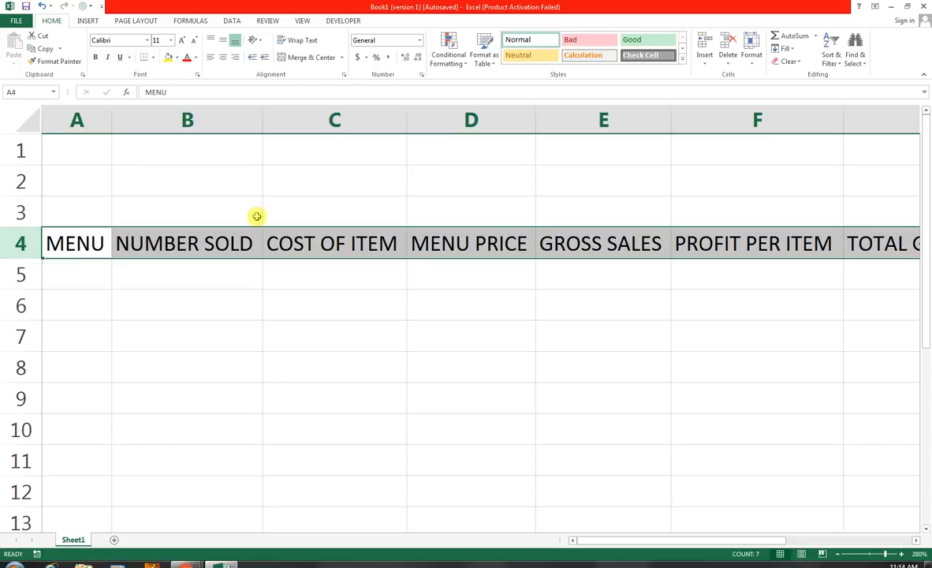
click(302, 39)
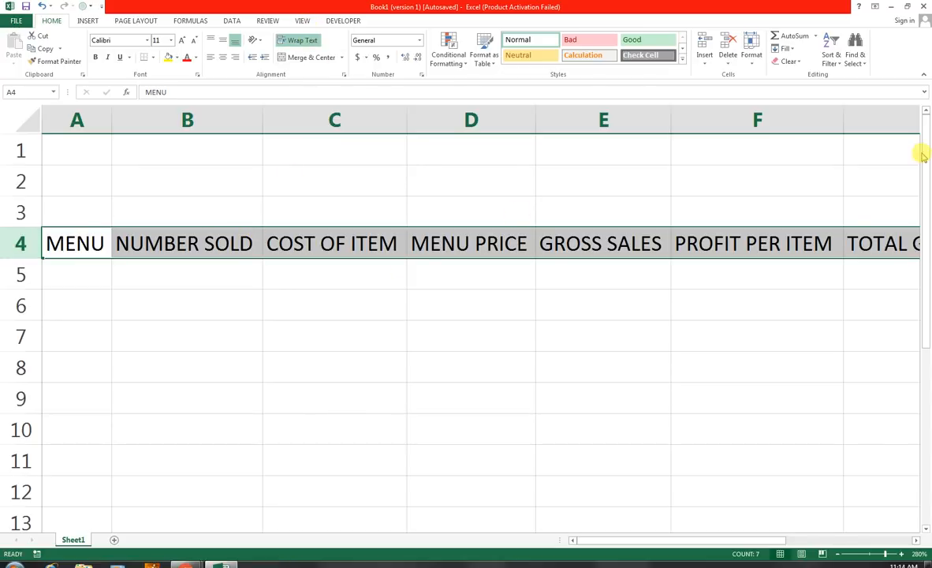
scroll(824, 456, right, 1)
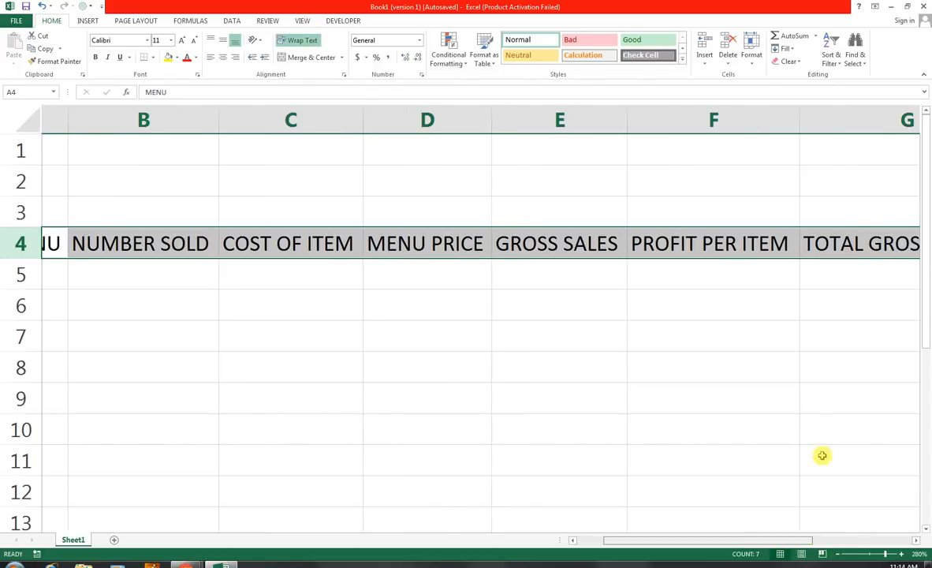
drag(774, 119, 721, 122)
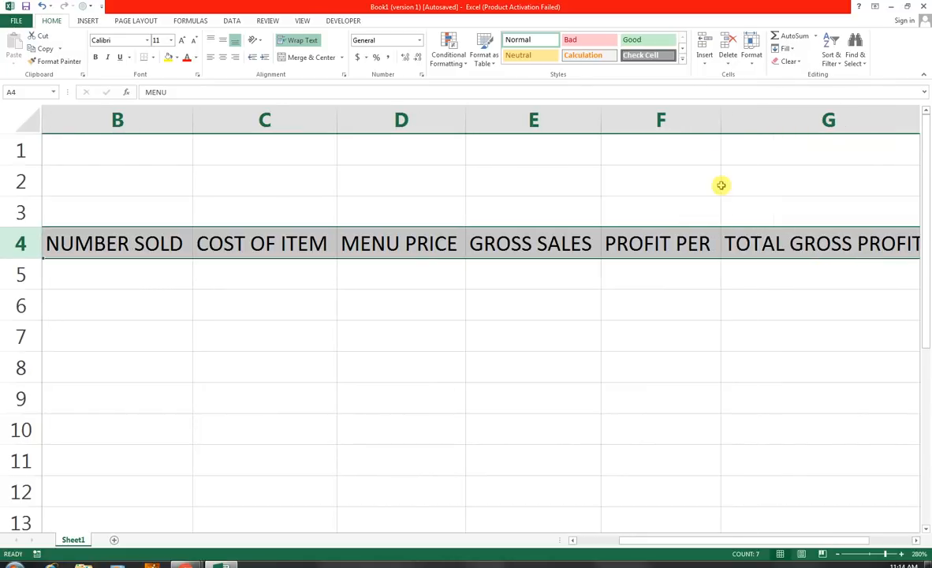
- Narrow column G so TOTAL GROSS PROFIT wraps, and increase row 4's height to fit the two-line headings
click(671, 246)
mouse_move(15, 259)
mouse_down()
mouse_move(15, 247)
mouse_move(17, 276)
mouse_up()
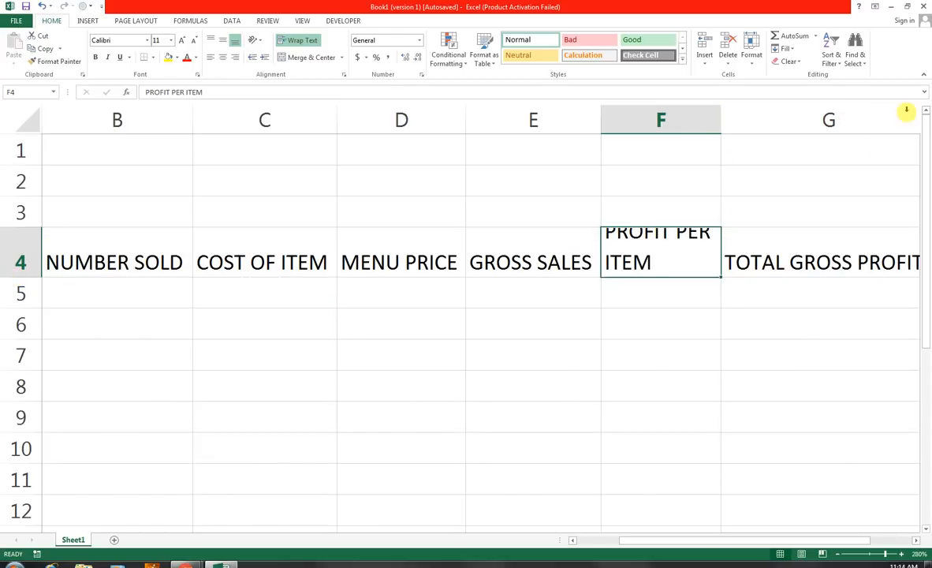
click(794, 120)
drag(794, 120, 743, 130)
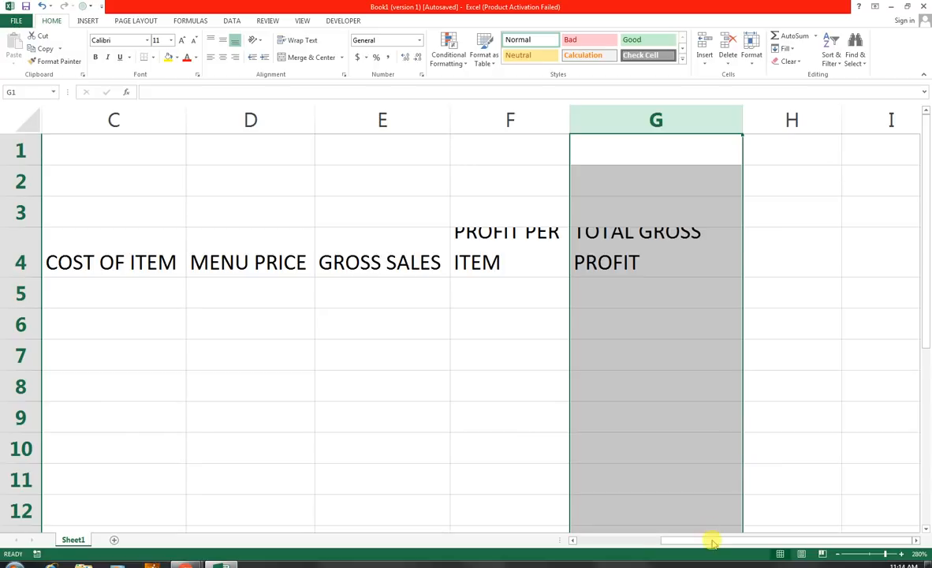
click(639, 544)
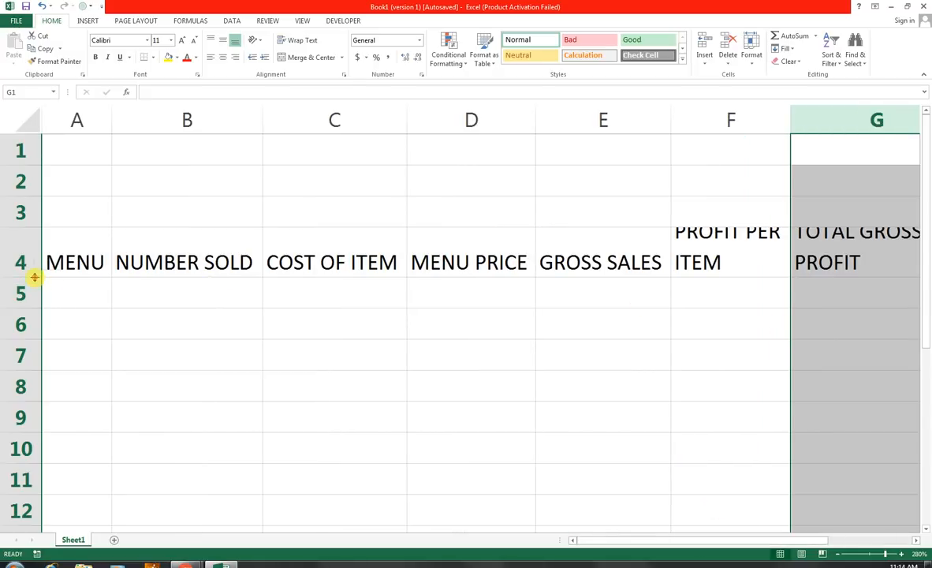
drag(36, 278, 36, 290)
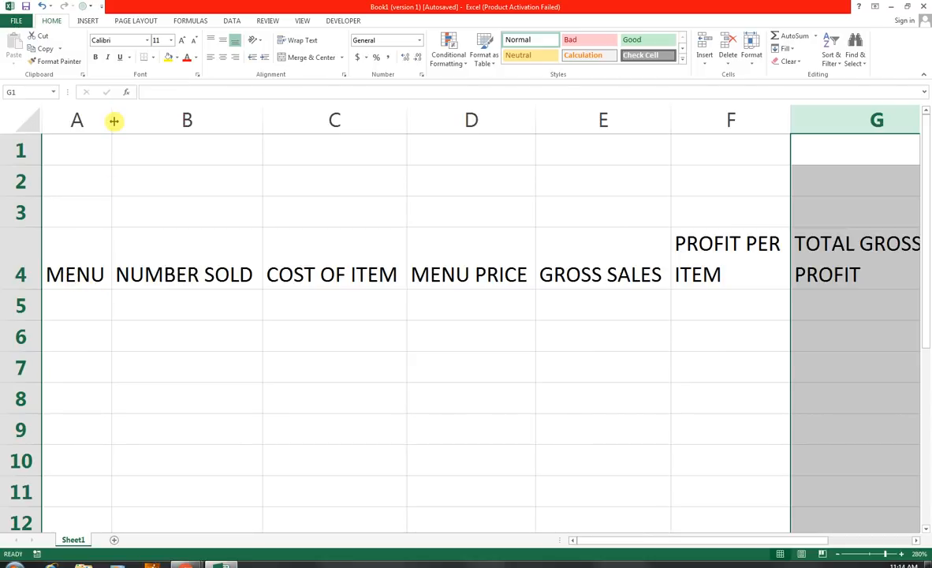
- Widen the MENU column A and reduce row 5 to about half its height as a spacer below the headings
drag(114, 121, 147, 121)
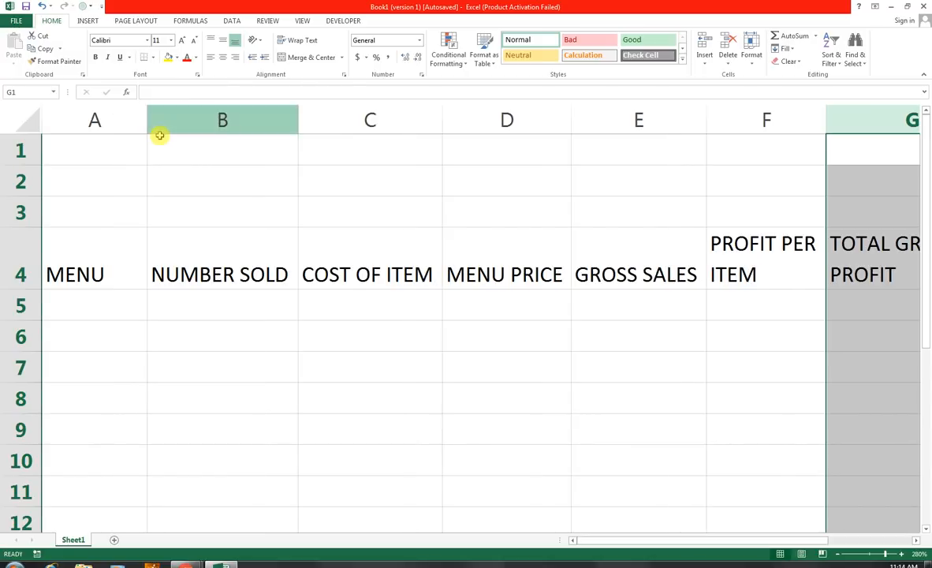
click(820, 306)
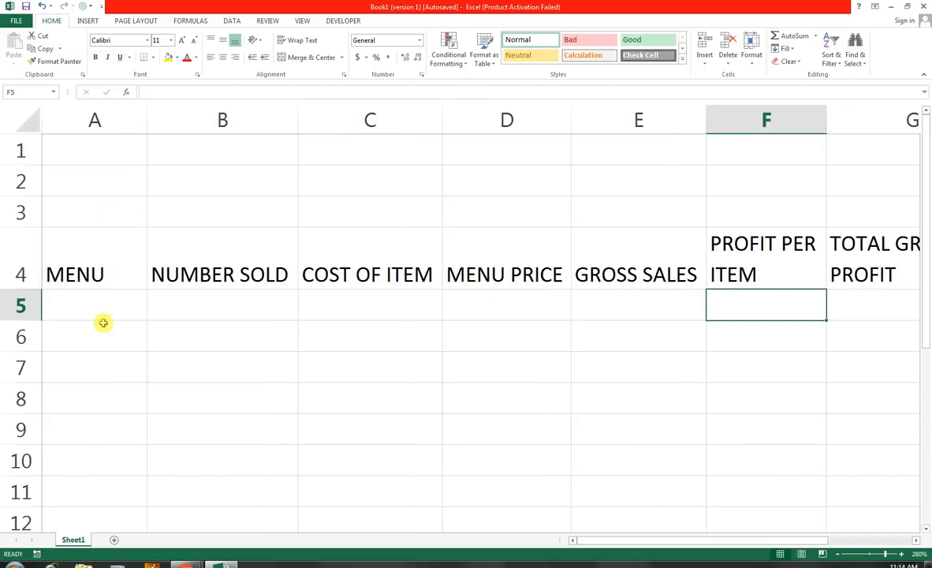
click(100, 324)
drag(19, 320, 24, 305)
drag(148, 119, 166, 120)
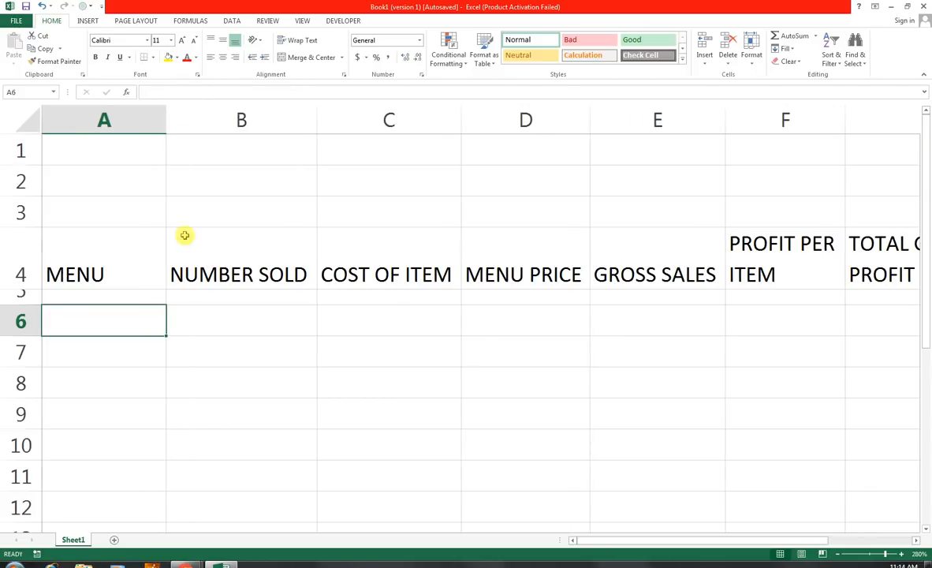
- Center the row 4 headings horizontally from MENU through TOTAL GROSS PROFIT
drag(100, 270, 899, 270)
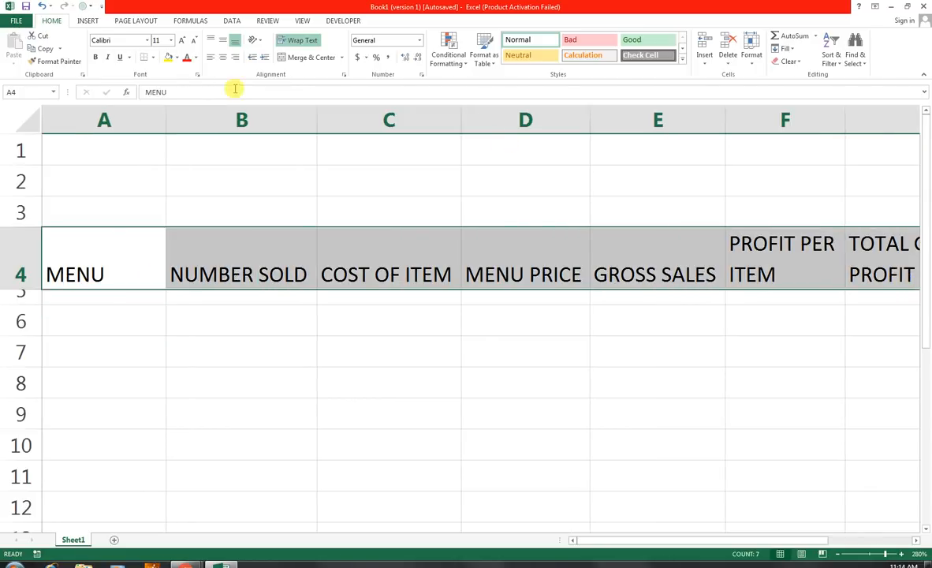
click(223, 57)
- Enter the menu items CHOCLATE, GARLIC BREAD and STRAWBERRY in cells A6 to A8
click(128, 330)
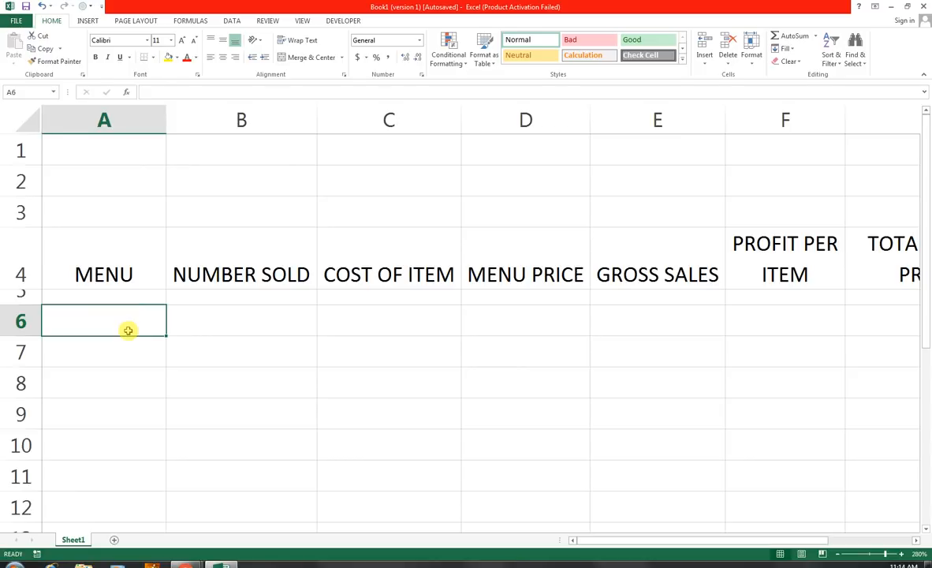
text(CHOCLA)
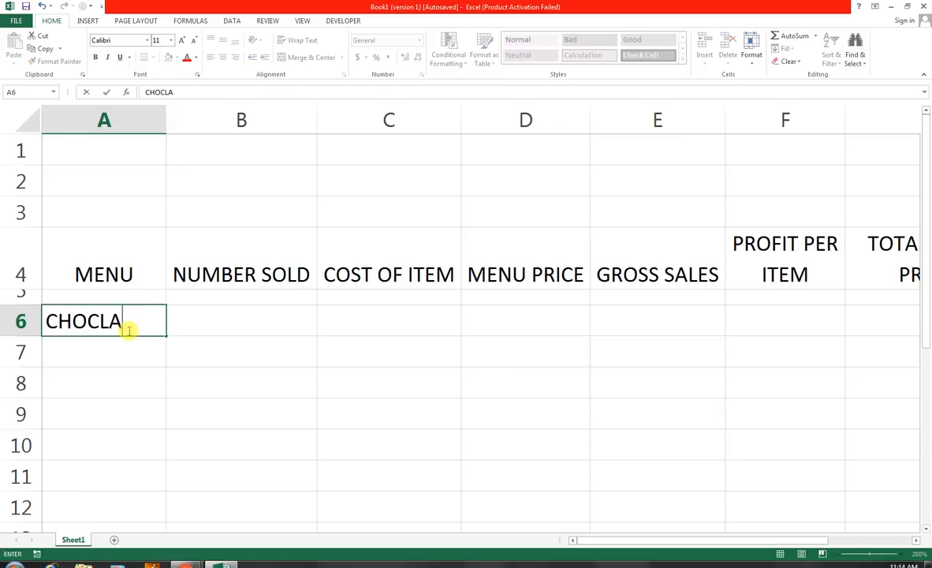
text(TE)
key(Return)
text(GARLIC)
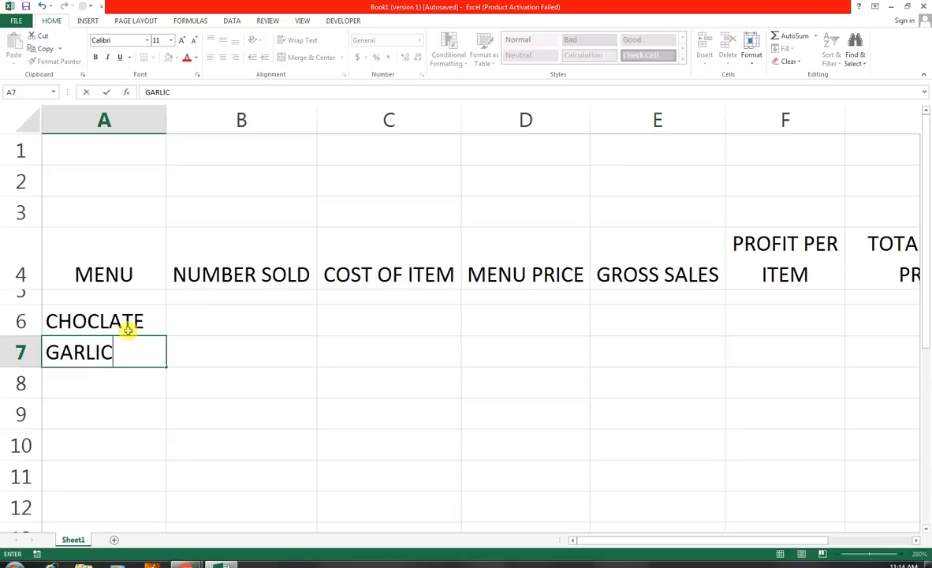
text( BREAD)
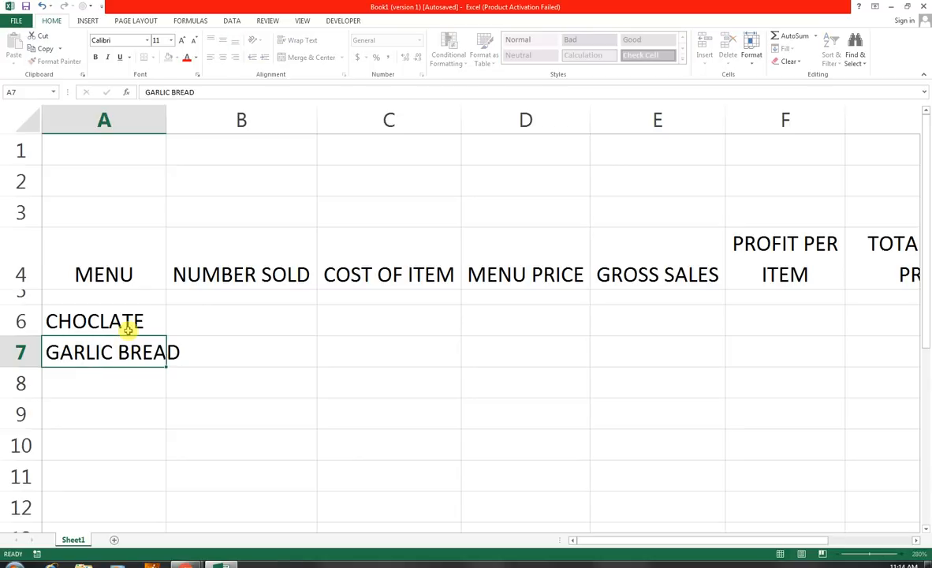
key(Return)
text(STR)
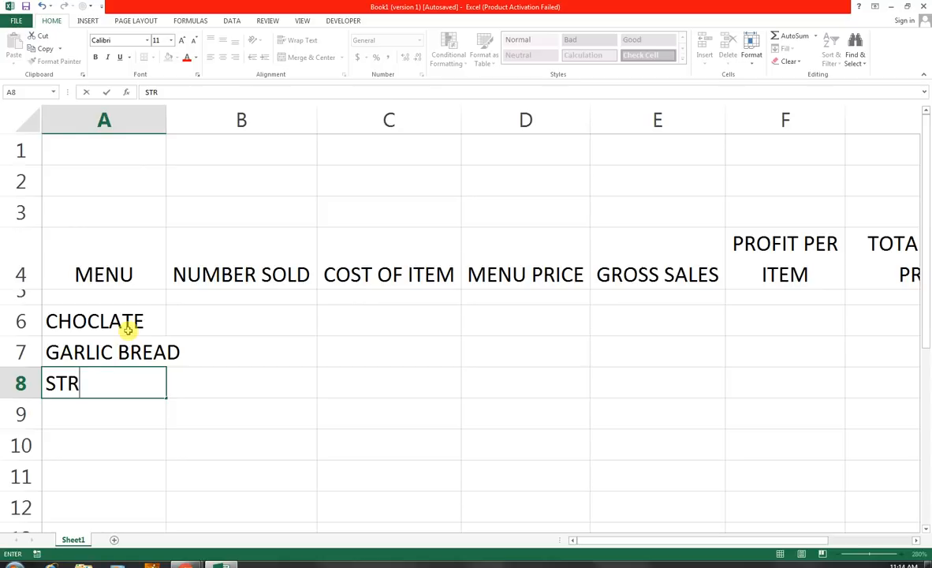
text(AWBERRY)
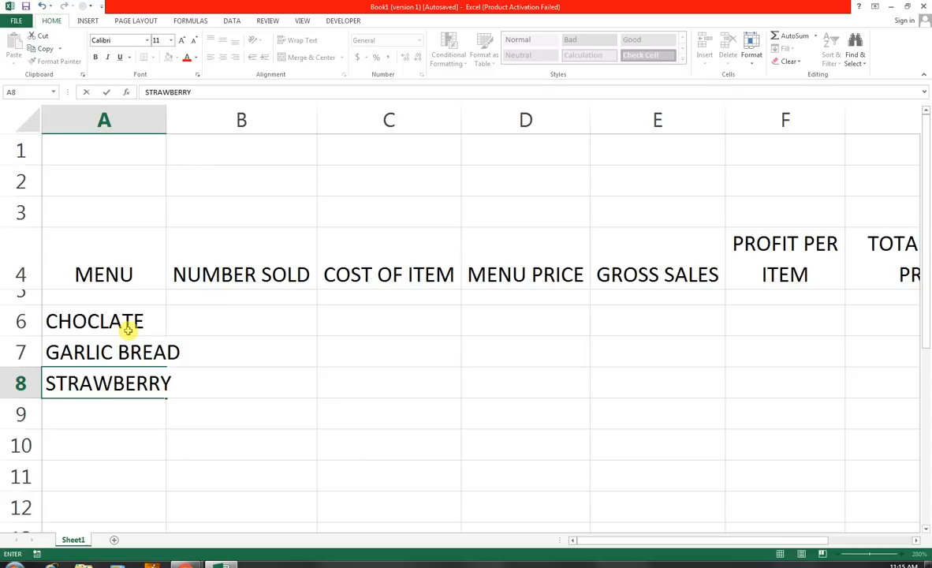
key(Return)
- Enter the menu items SOUP, PESTO CREAM and FISH in cells A9 to A11
text(SOUP)
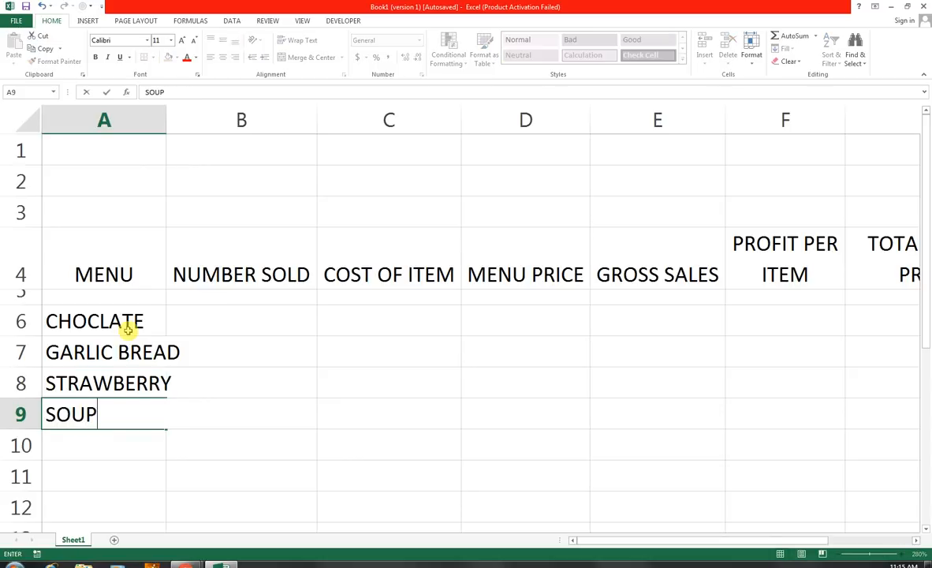
key(Return)
text(P)
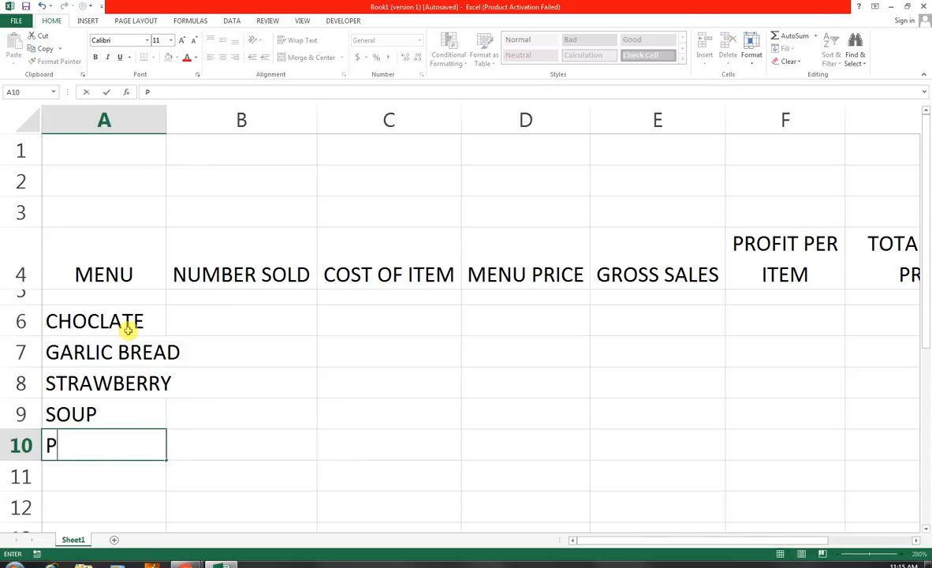
text(ESTO CREAM)
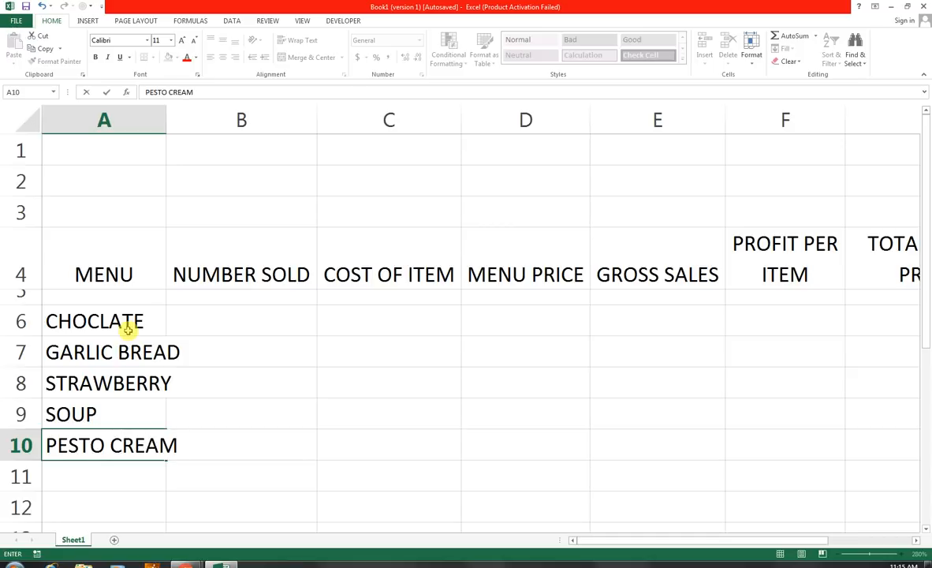
key(Return)
text(FIS)
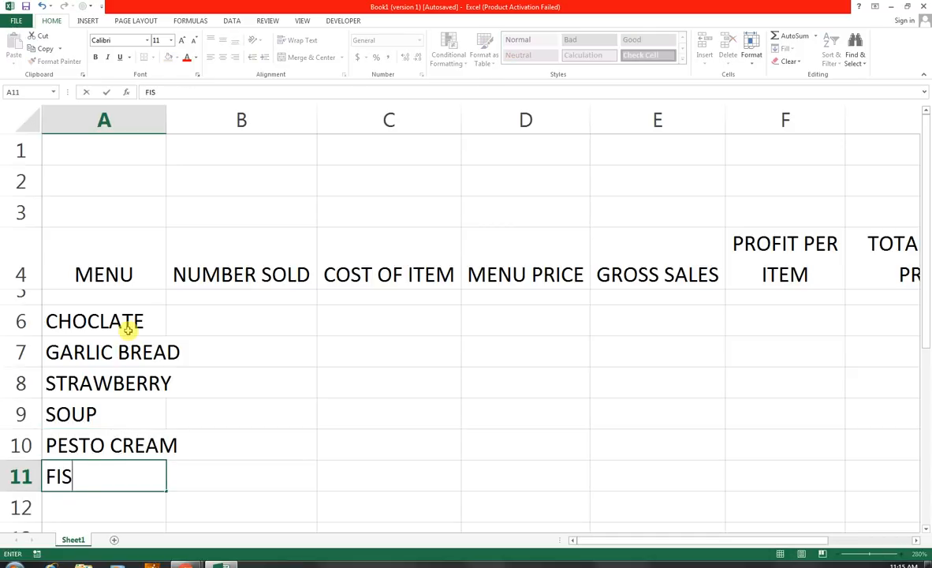
text(H)
key(Tab)
- Make B6 the active cell and autofit column A to the menu item names
key(Up)
key(Up)
key(Up)
key(Up)
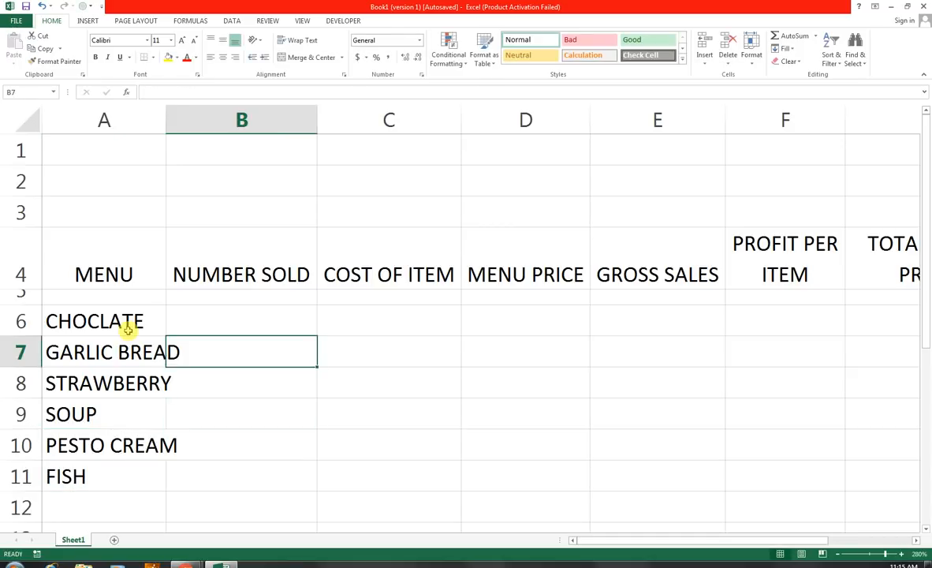
key(Up)
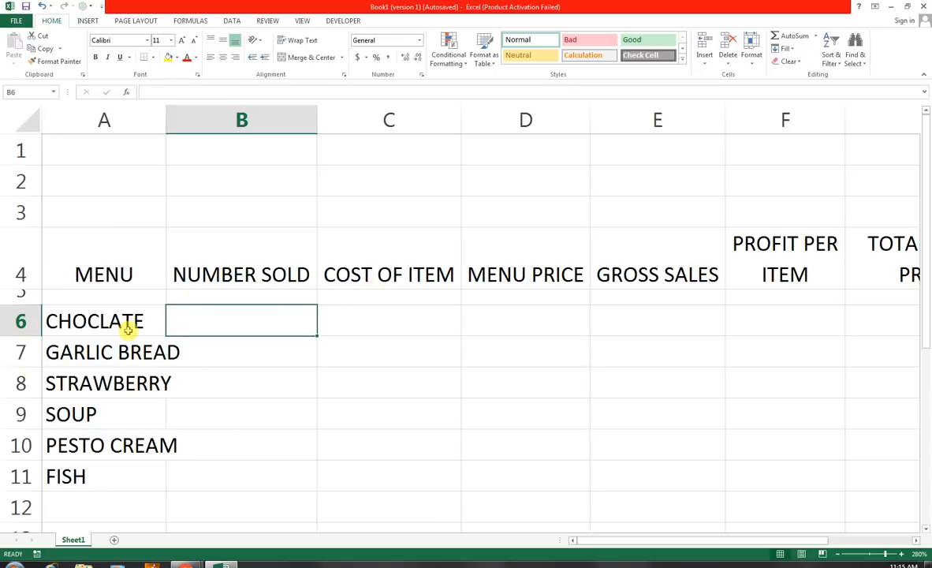
double_click(165, 119)
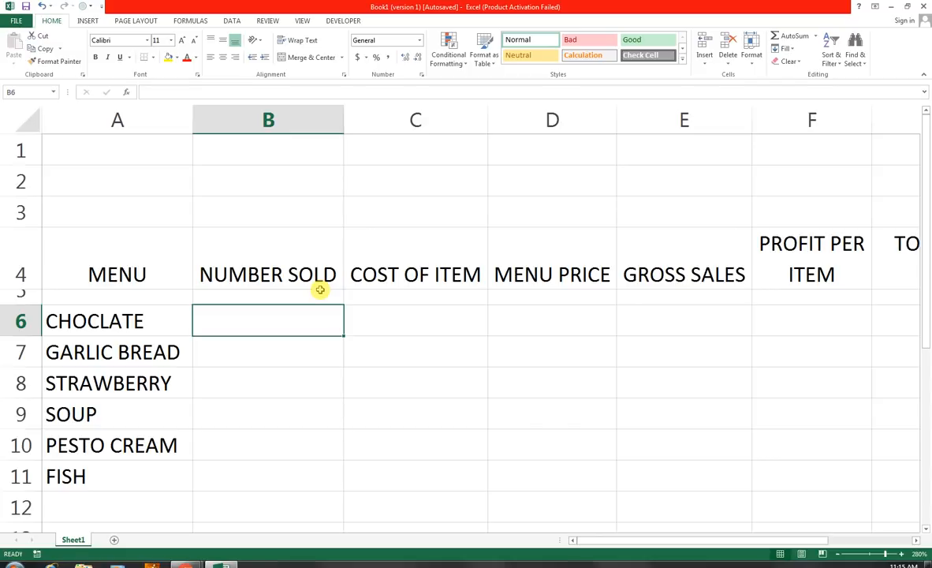
- Fill NUMBER SOLD in B6 to B11 with 5, 2, 3.5, 7, 5 and 6
text(5)
key(Return)
text(2)
key(Return)
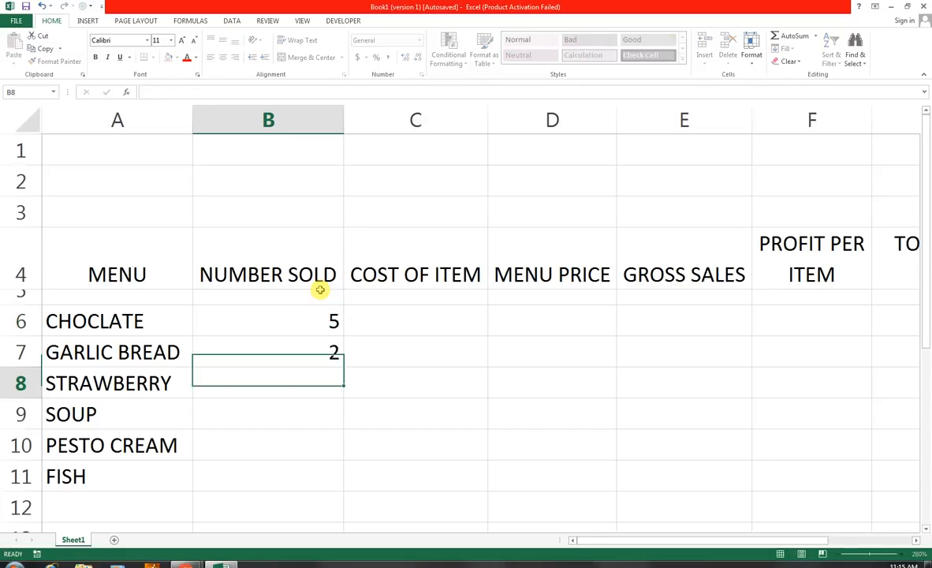
text(3.5)
key(Return)
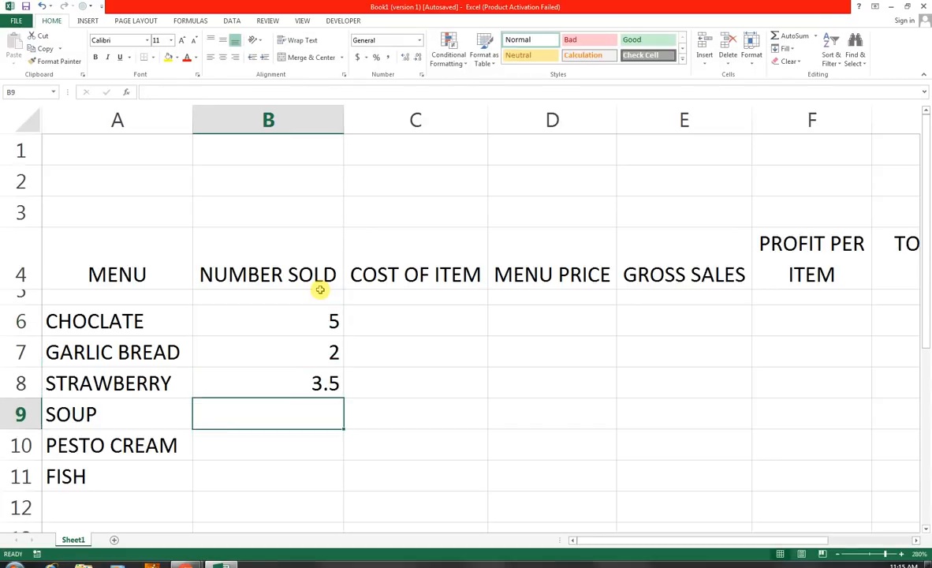
text(7)
key(Return)
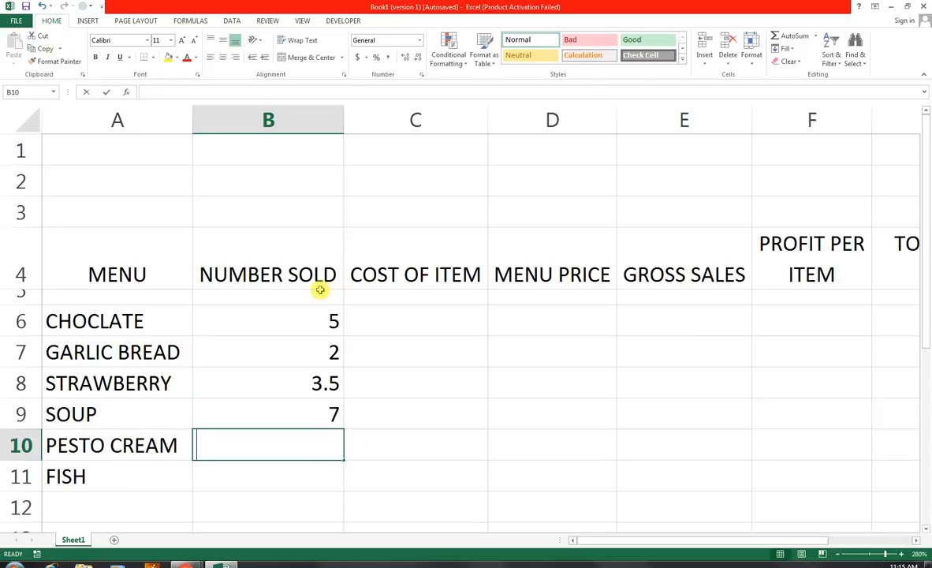
text(5)
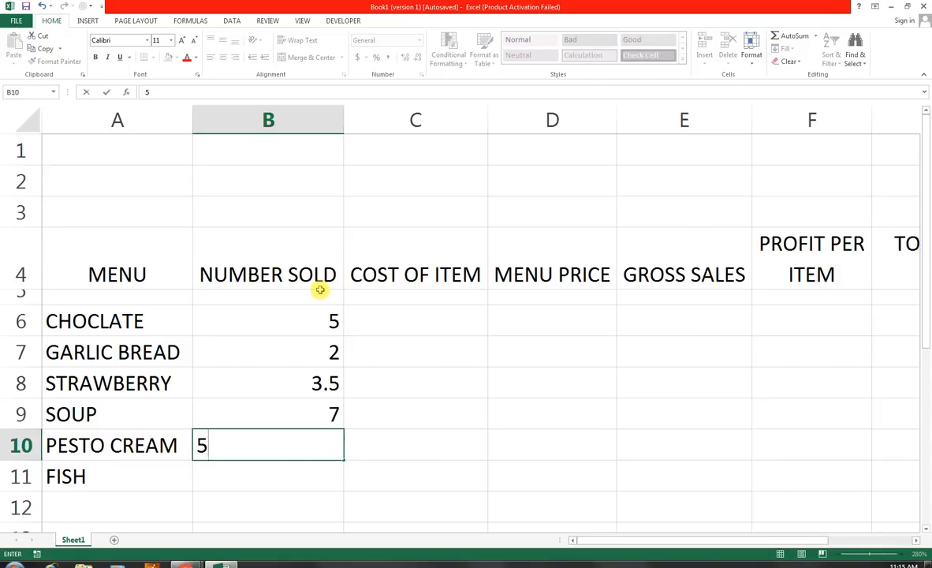
key(Return)
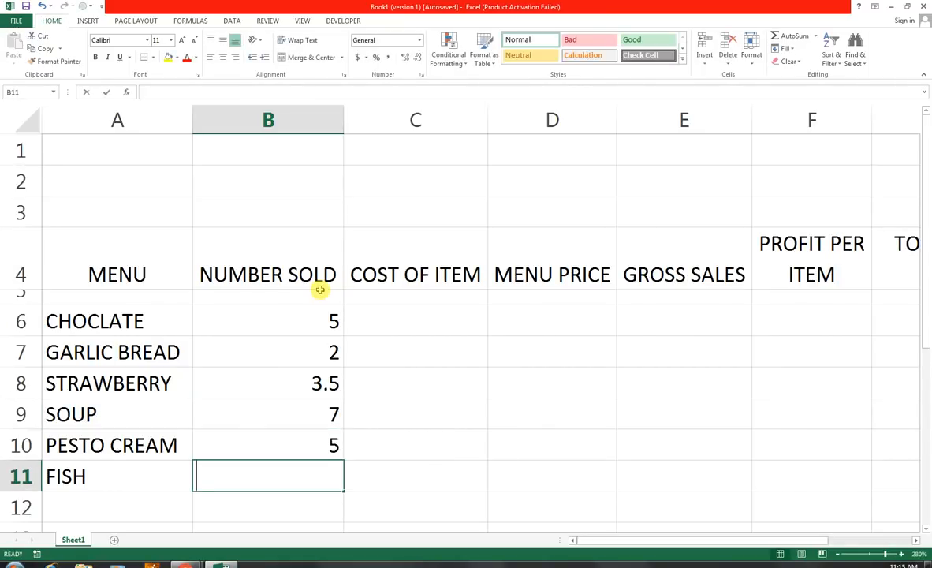
text(6)
key(Return)
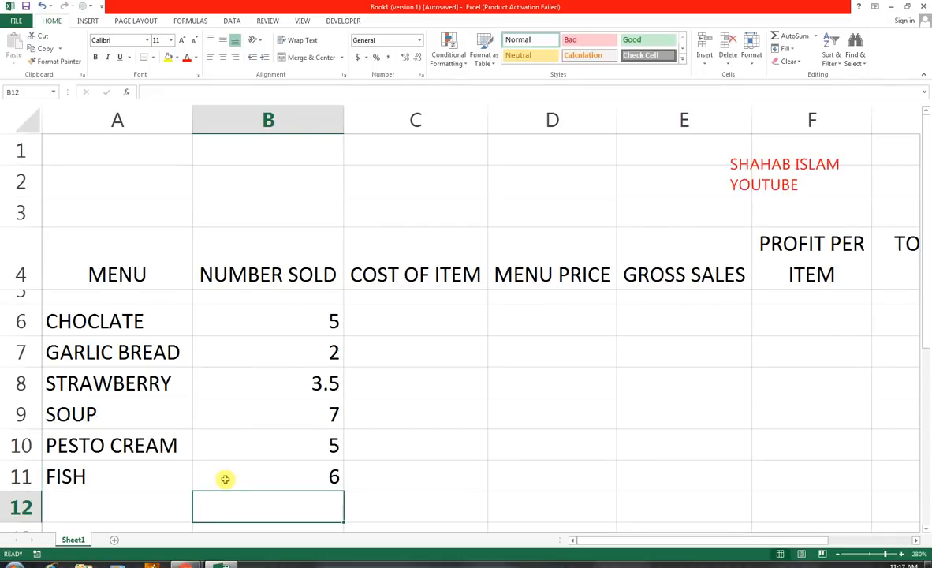
- Zoom the sheet to fit the table range A4:G11, leaving only the MENU heading cell selected
drag(180, 270, 910, 463)
click(302, 20)
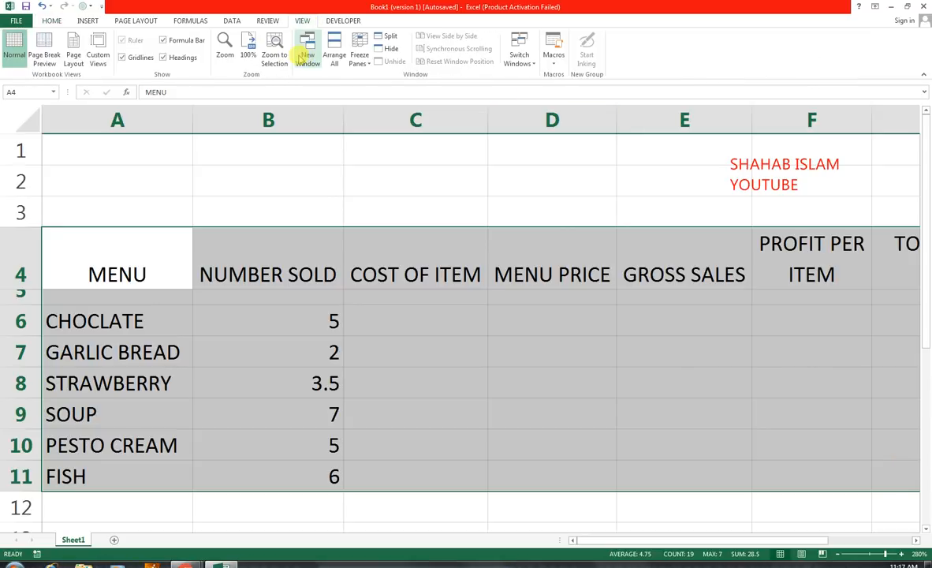
click(275, 57)
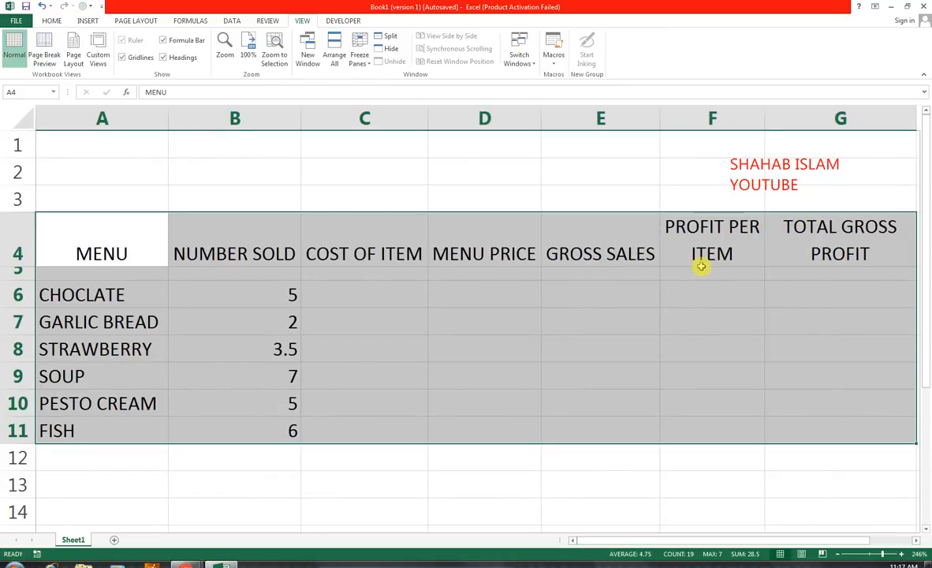
click(124, 250)
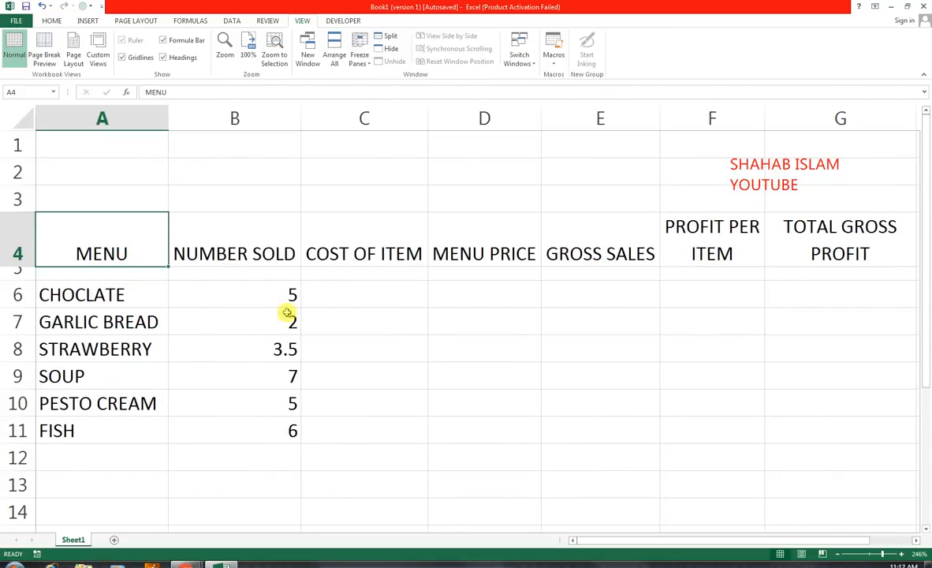
- Fill COST OF ITEM in C6 to C11 with 6, 7, 5, 8, 3.20 and 4
click(346, 295)
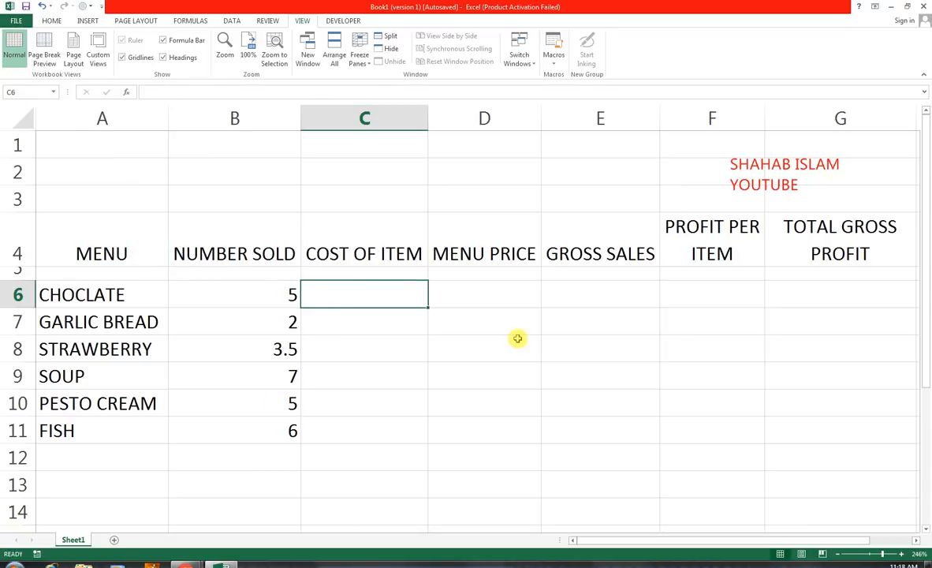
text(6)
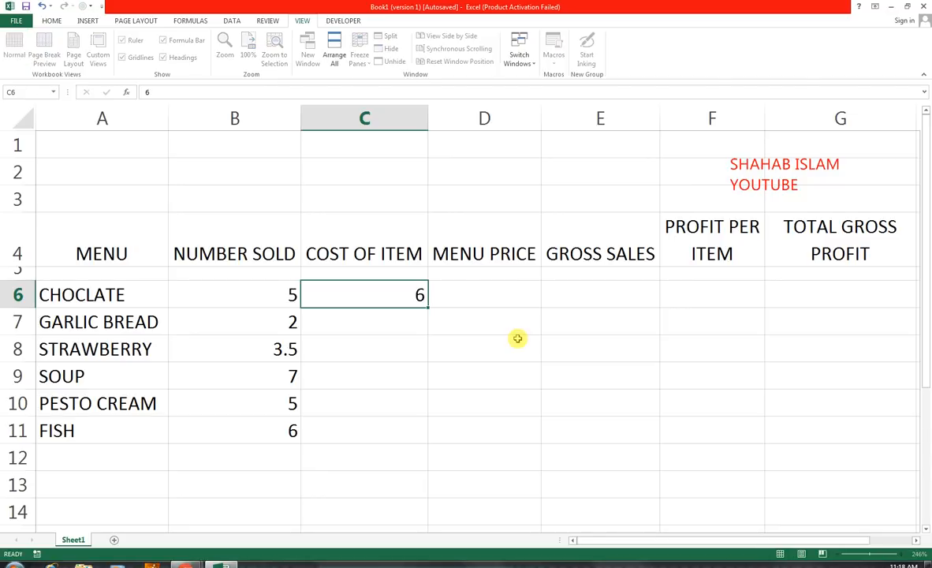
key(Return)
text(7)
key(Return)
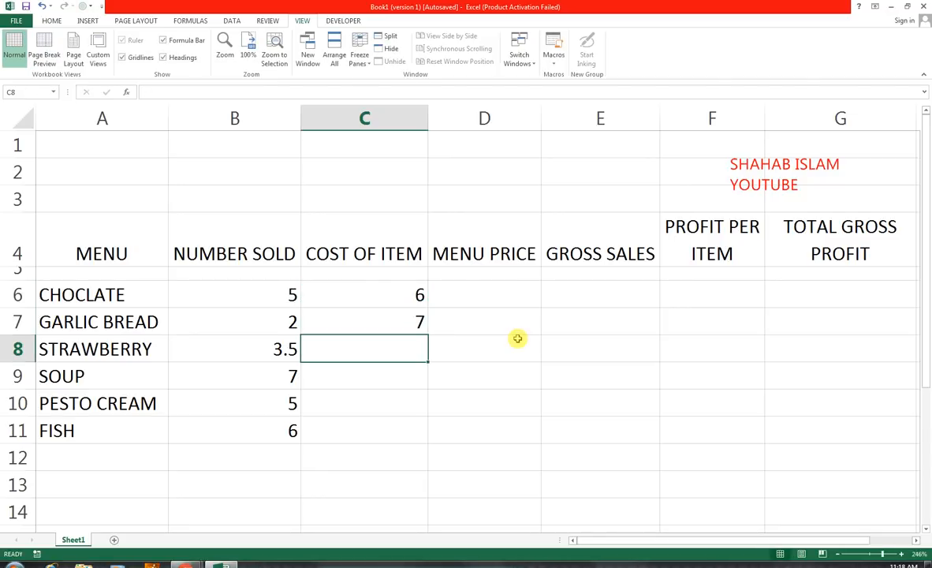
text(5)
key(Return)
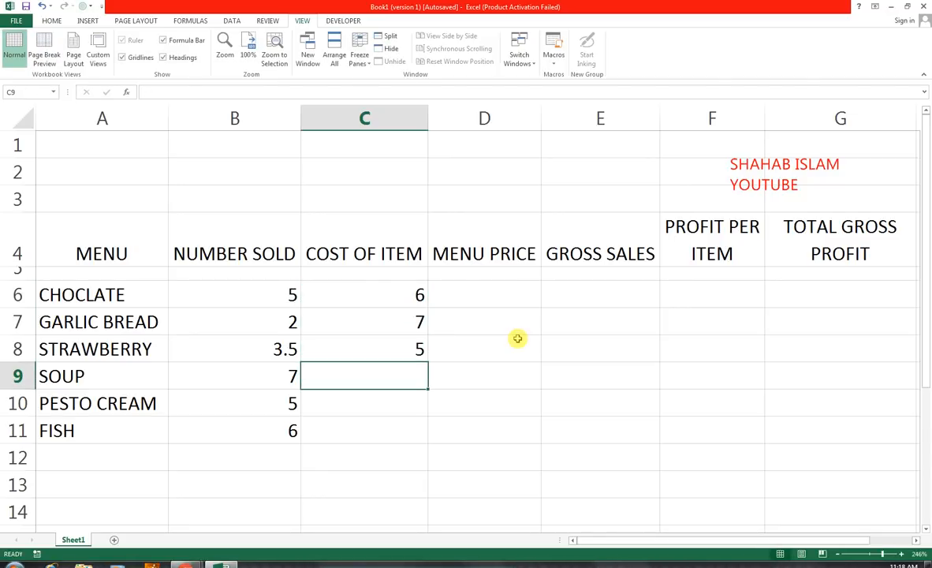
text(8)
key(Return)
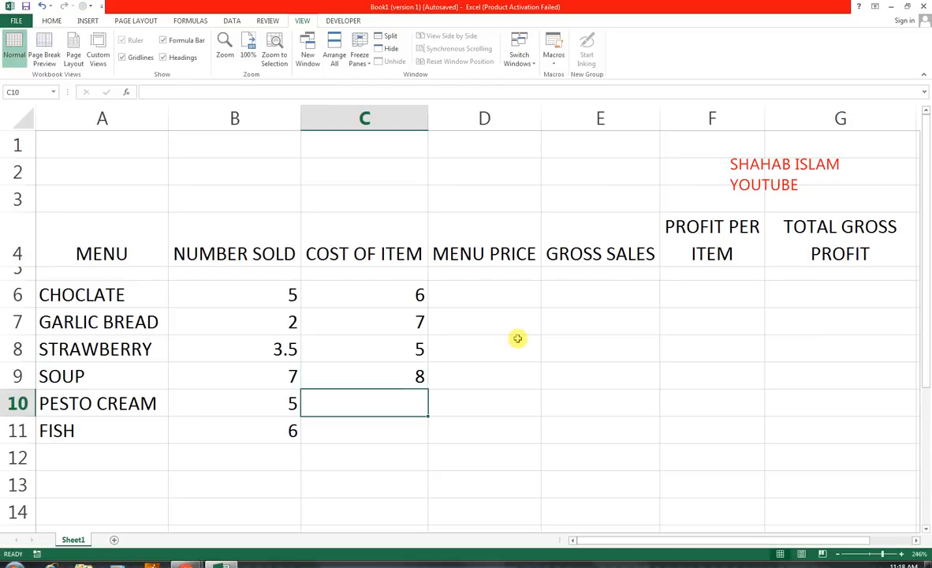
text(3)
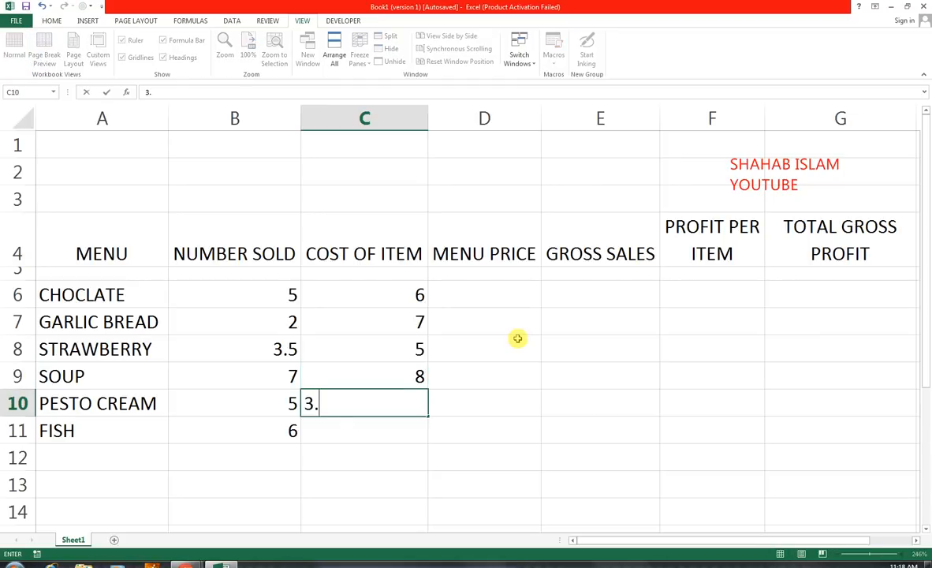
text(.20)
key(Return)
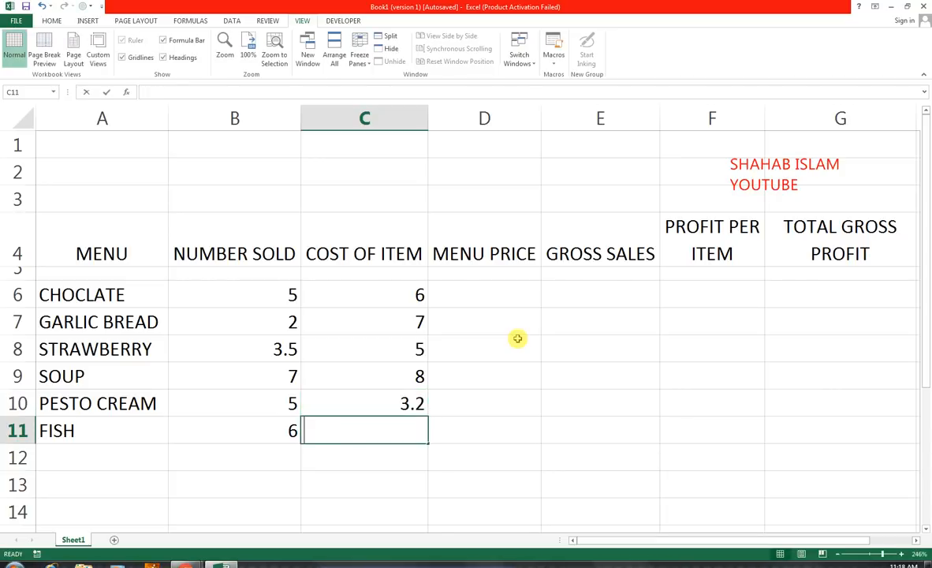
text(4)
key(Return)
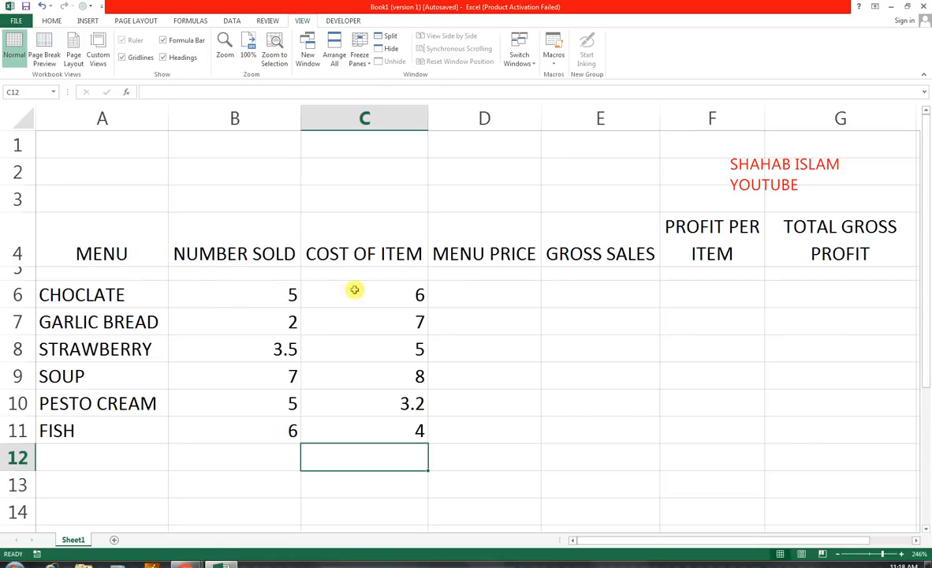
- Format the COST OF ITEM values in C6:C11 to two decimal places and center them
drag(347, 291, 347, 430)
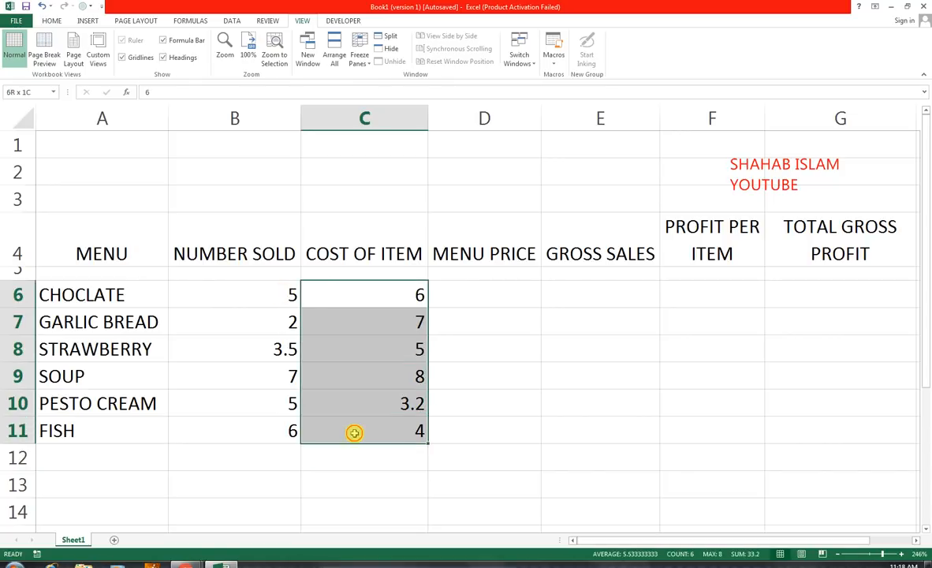
click(51, 20)
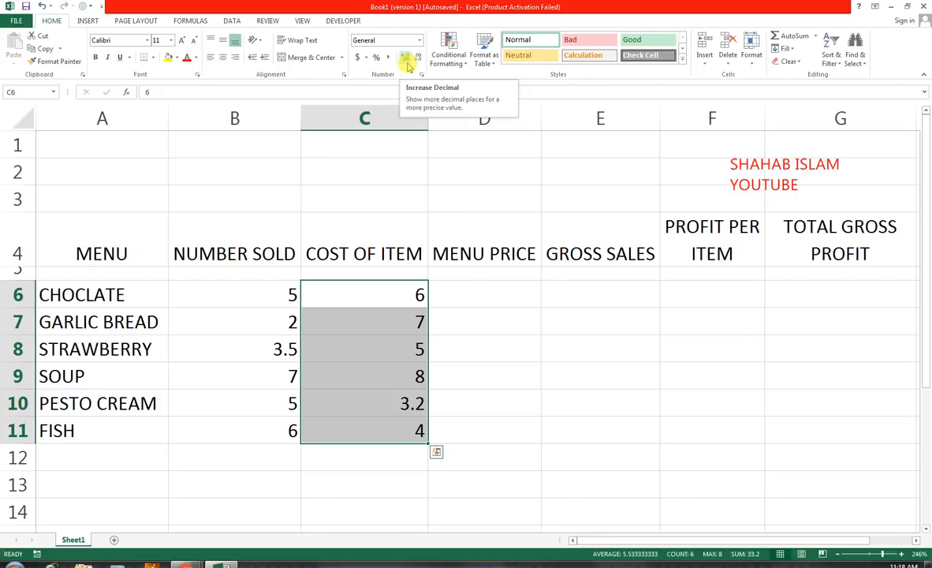
click(407, 62)
click(407, 61)
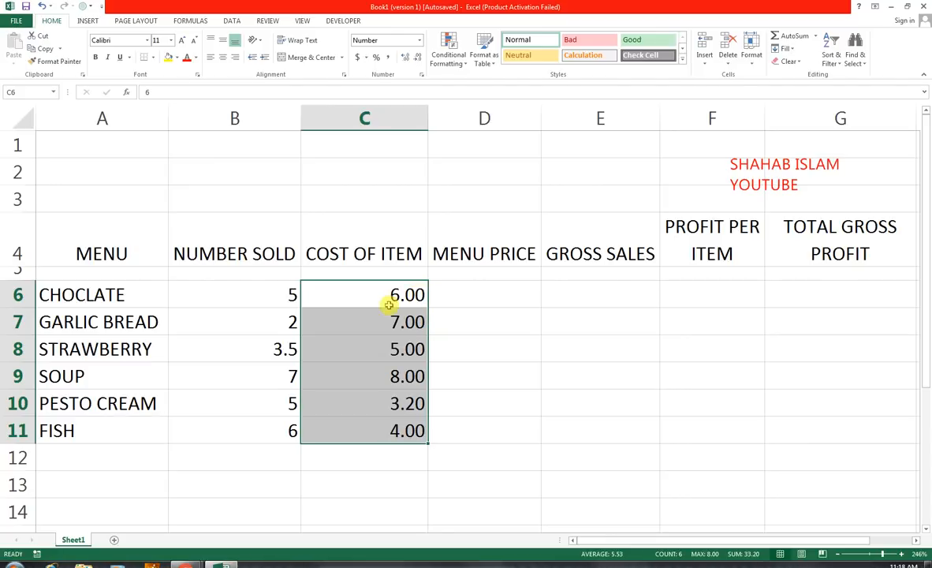
click(223, 58)
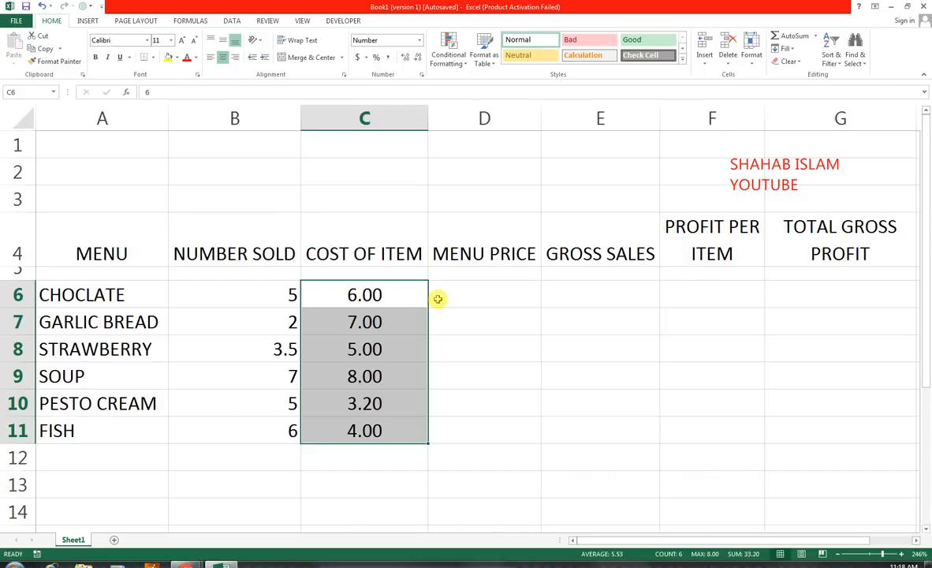
- Fill MENU PRICE in D6 to D11 with 11.5, 12.30, 15, 14, 16 and 12
click(475, 297)
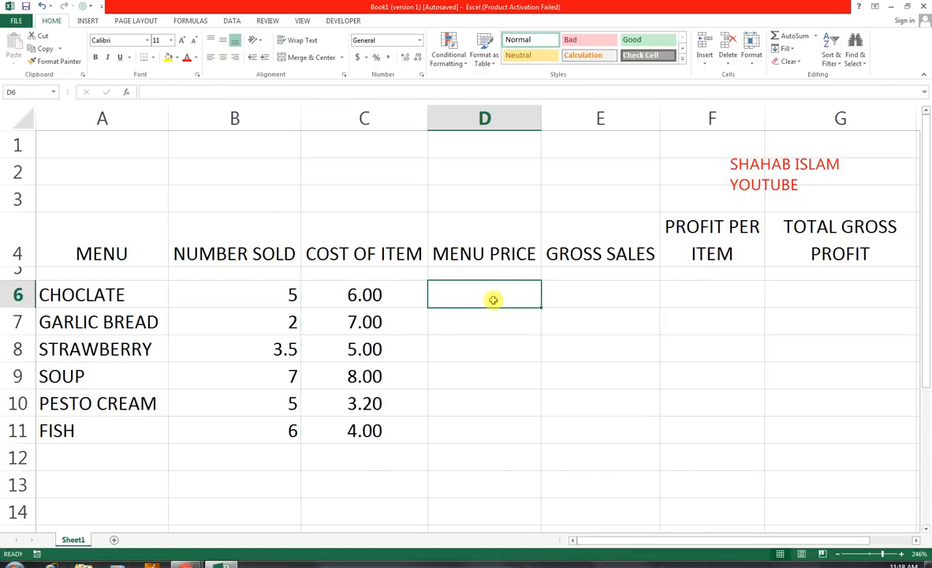
text(11.5)
key(Return)
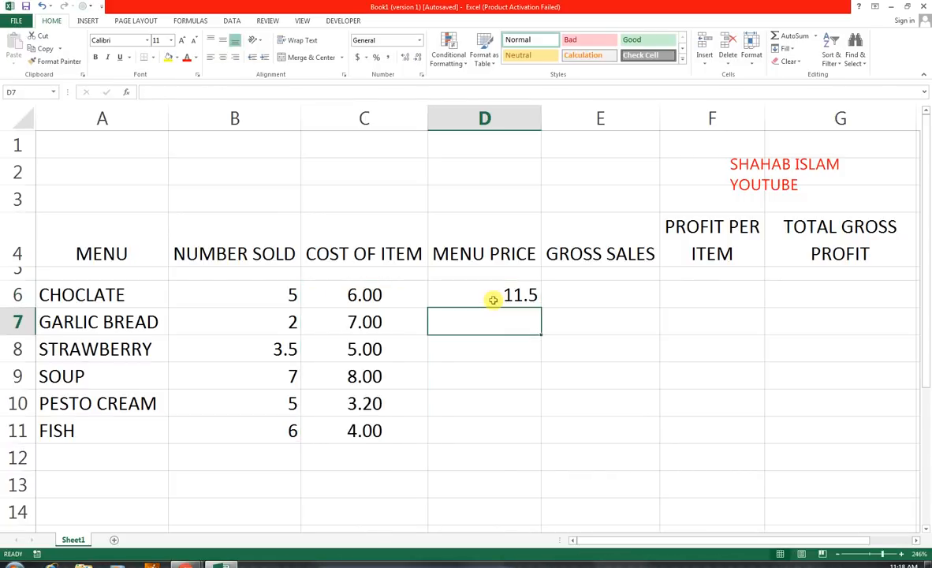
text(12.30)
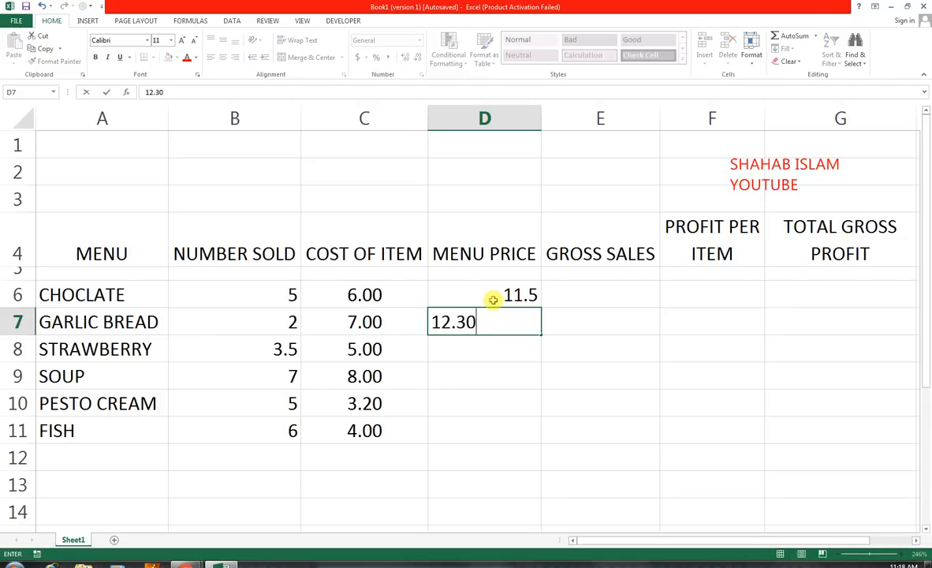
key(Return)
text(15)
key(Return)
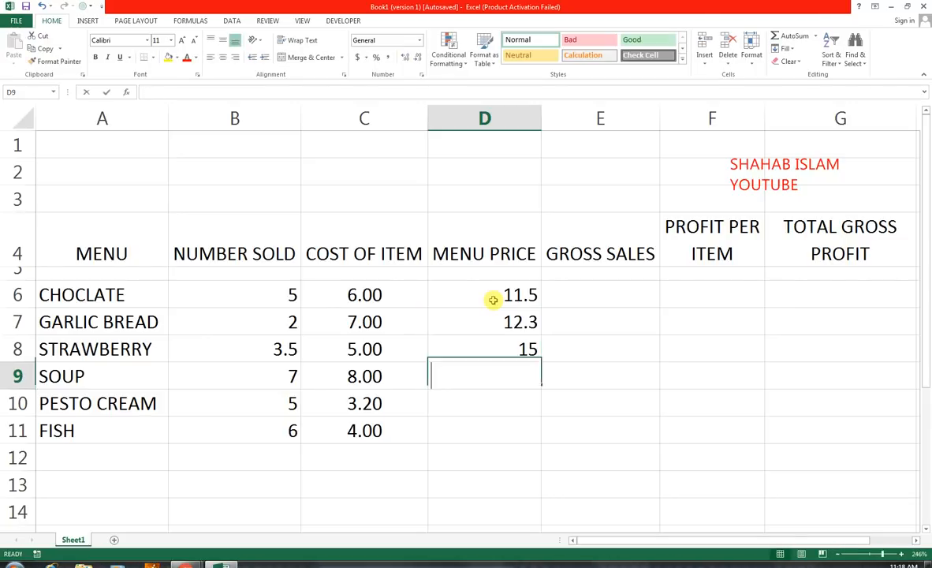
text(14)
key(Return)
text(16)
key(Return)
text(12)
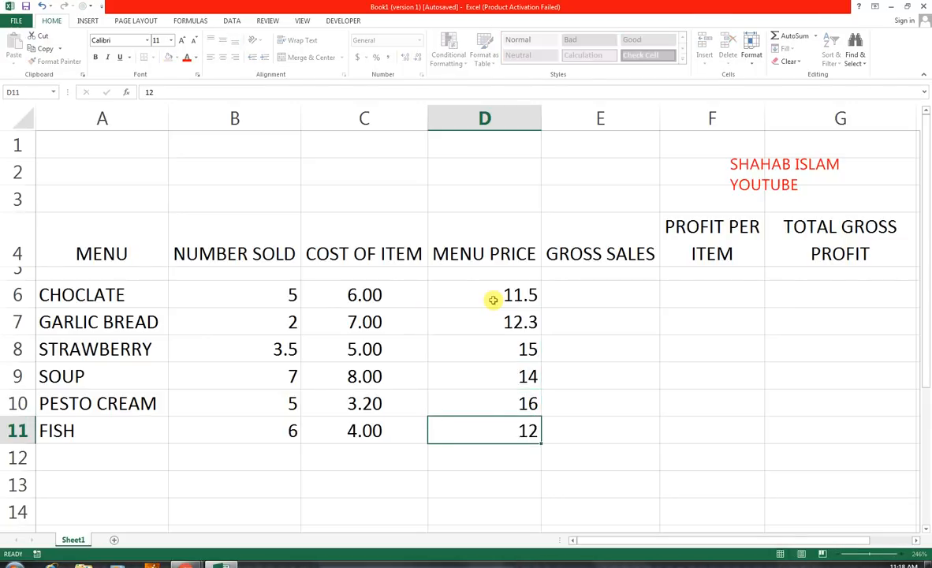
key(Tab)
- Calculate the CHOCLATE row's GROSS SALES in E6 as menu price times number sold, with the formula =D6*B6
key(Up)
key(Up)
key(Up)
key(Up)
key(Up)
key(Up)
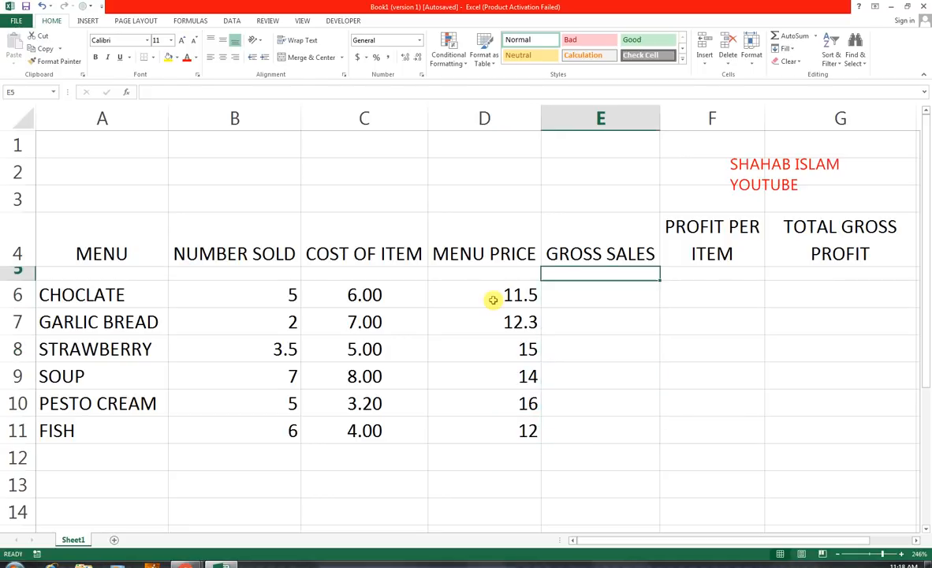
key(Down)
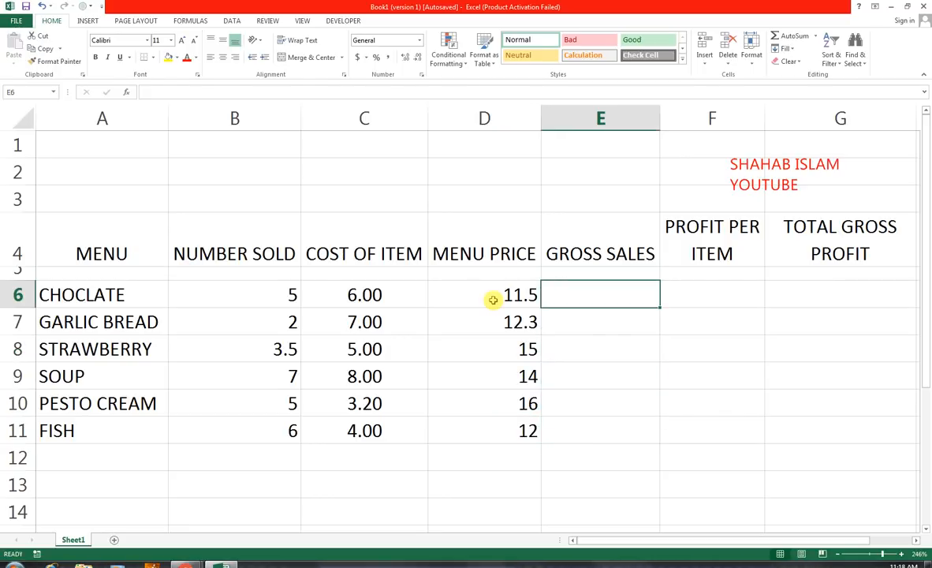
text(=)
click(493, 300)
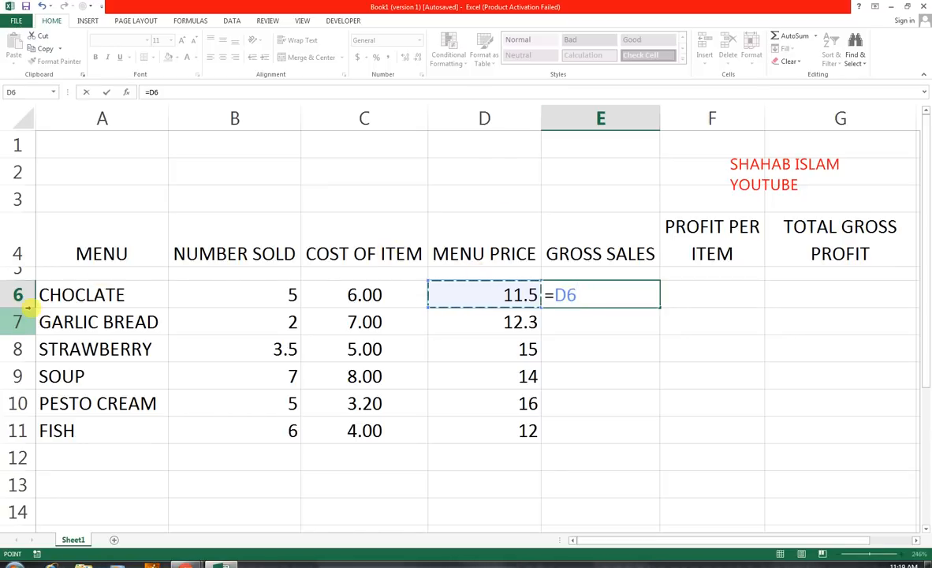
text(*)
key(Left)
key(Left)
key(Left)
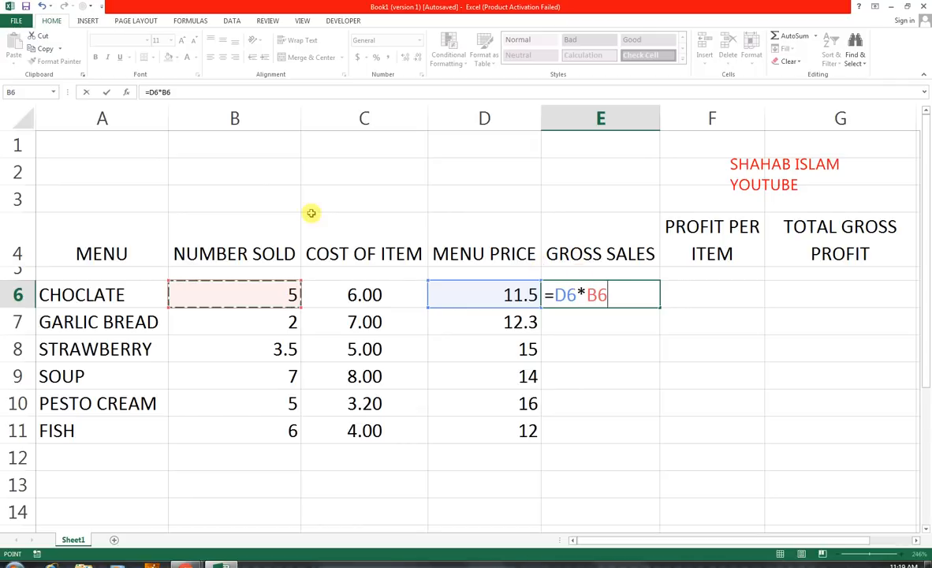
key(Return)
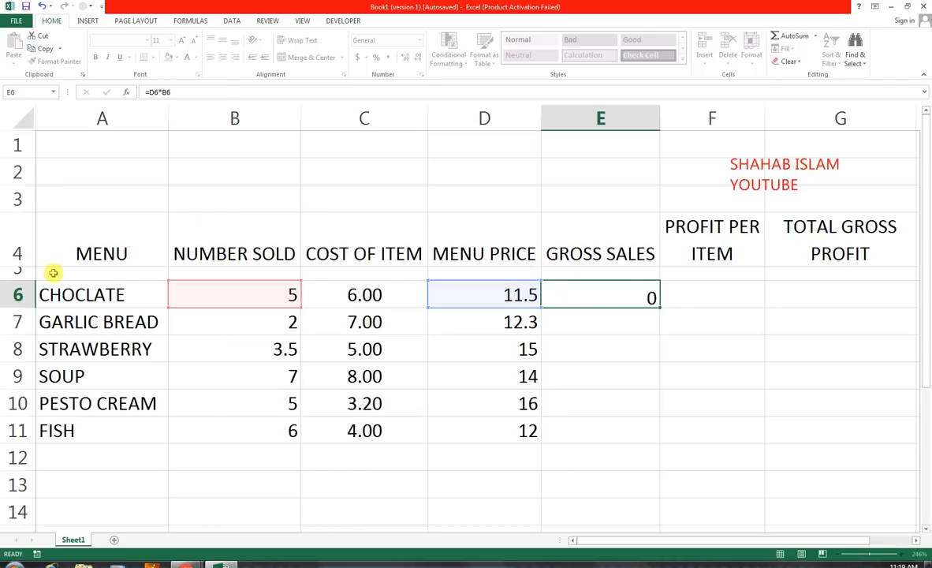
- Copy the GROSS SALES formula from E6 down through E11
click(628, 294)
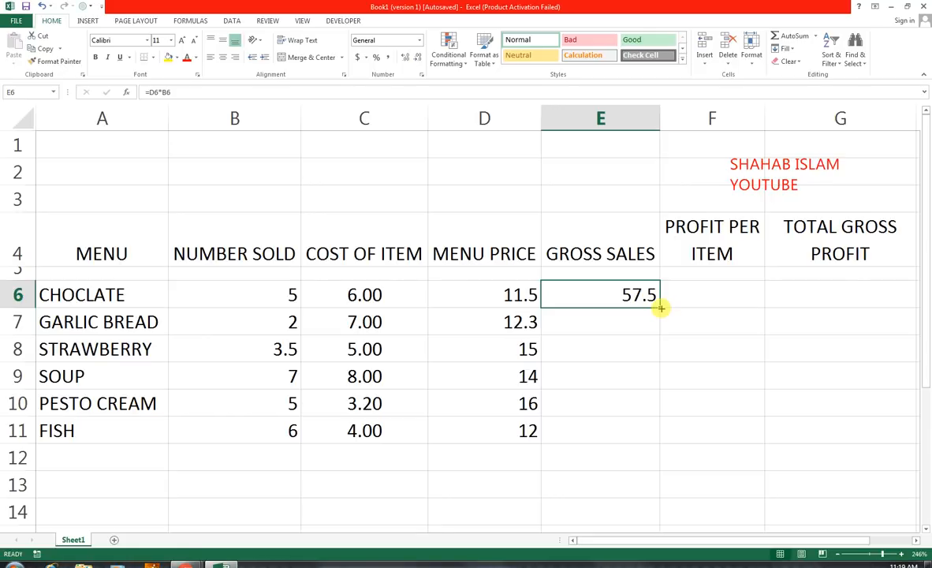
drag(661, 308, 640, 439)
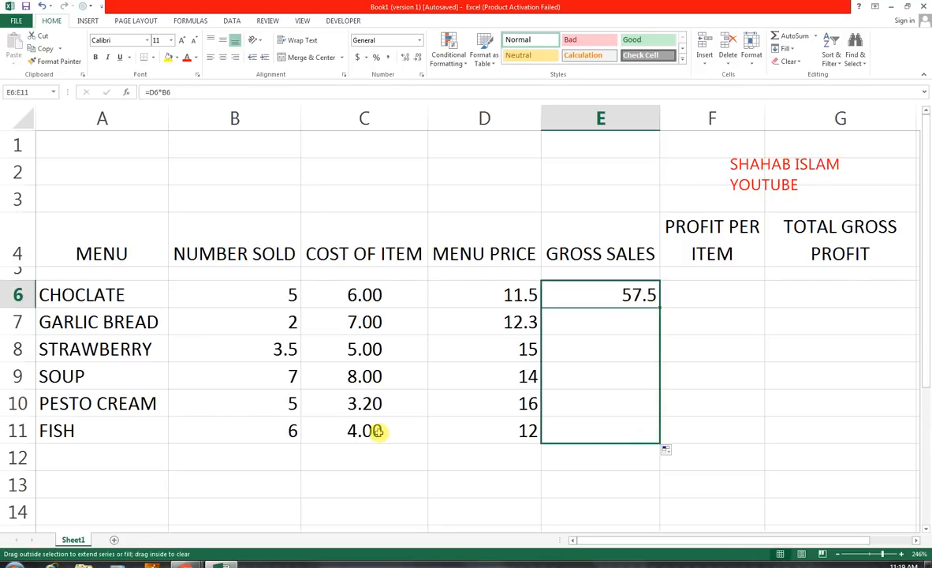
drag(376, 431, 251, 433)
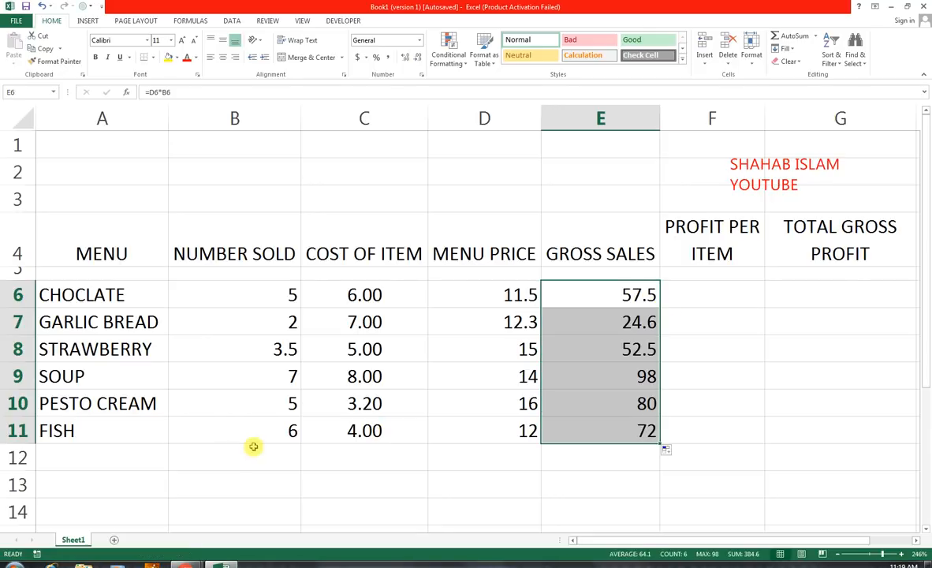
- Calculate PROFIT PER ITEM in F6 with the formula =D6-C6 and copy it down through F11
click(711, 290)
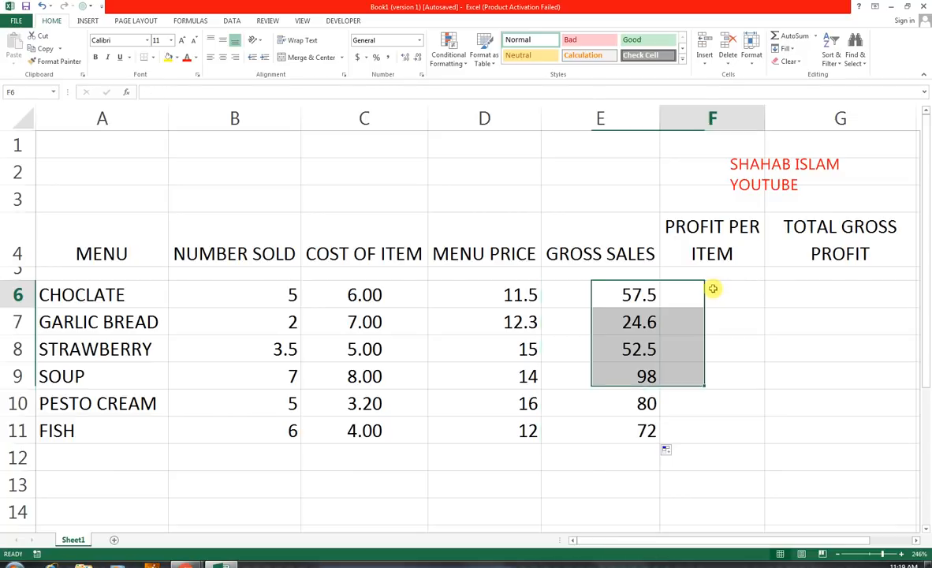
text(=)
key(Left)
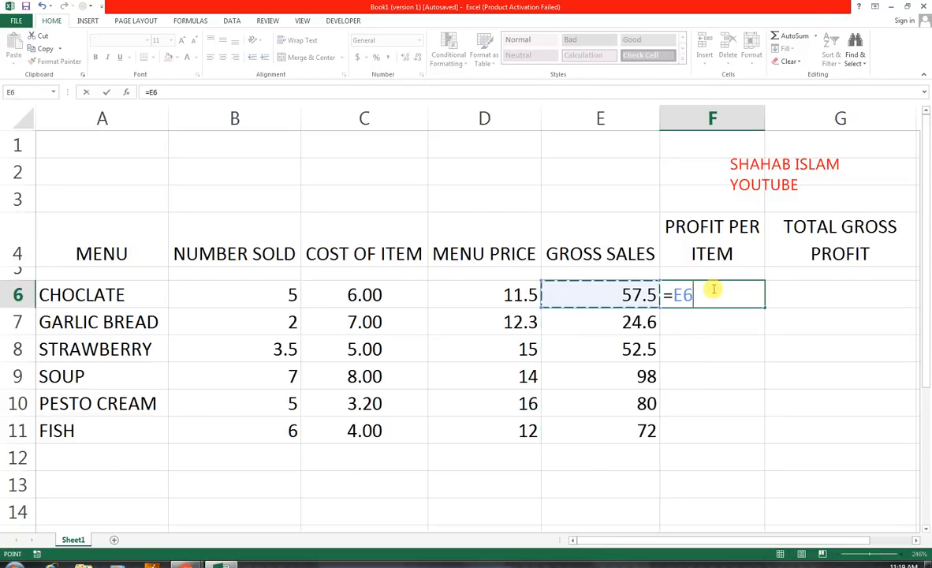
key(Left)
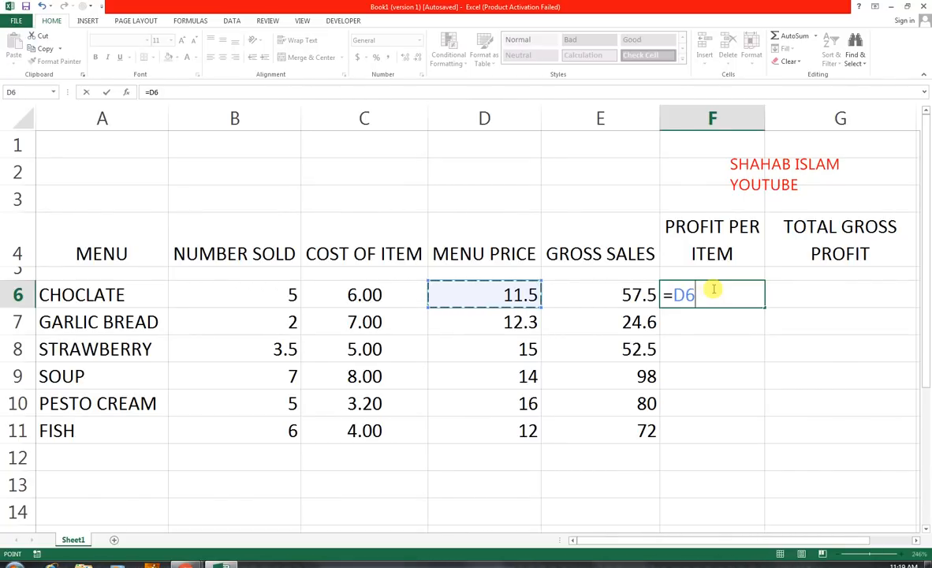
text(-)
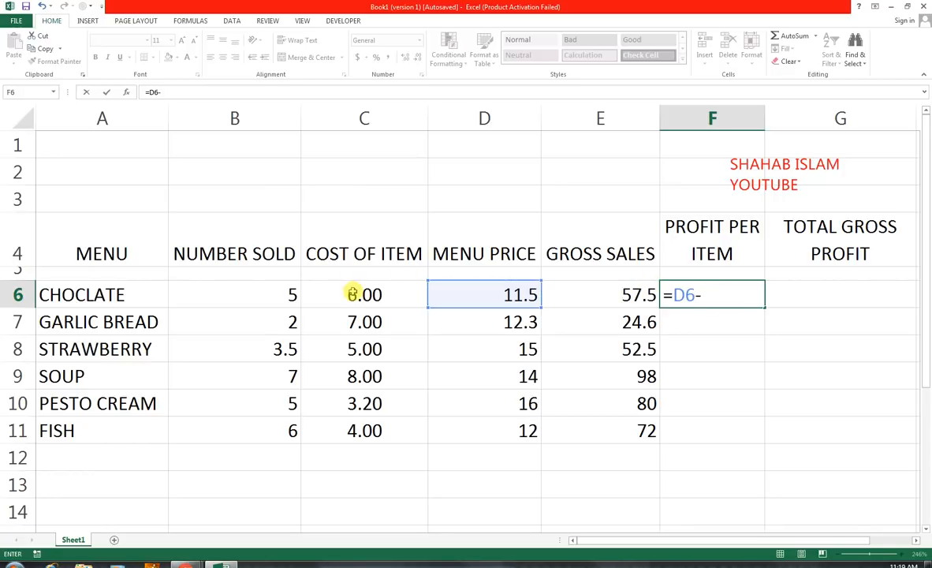
click(386, 298)
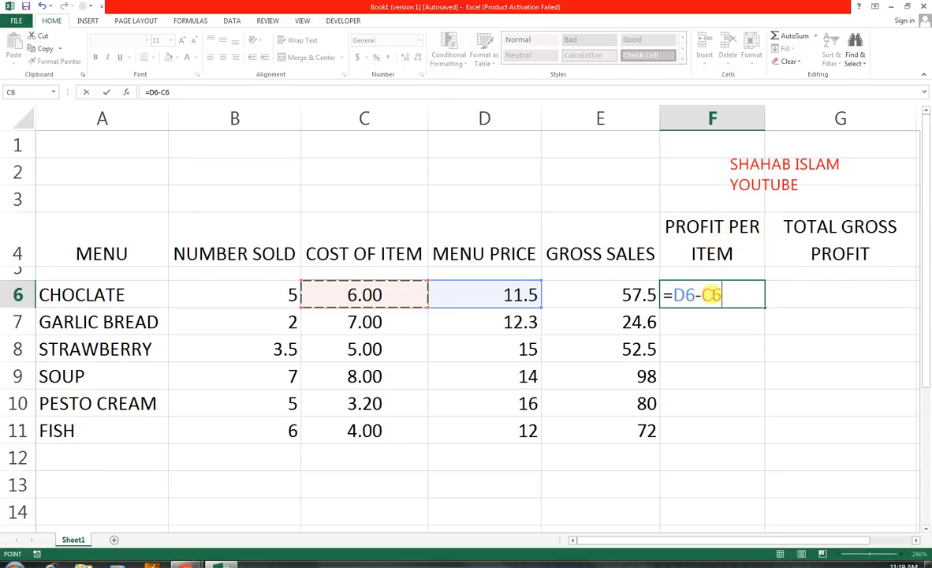
key(Return)
click(726, 293)
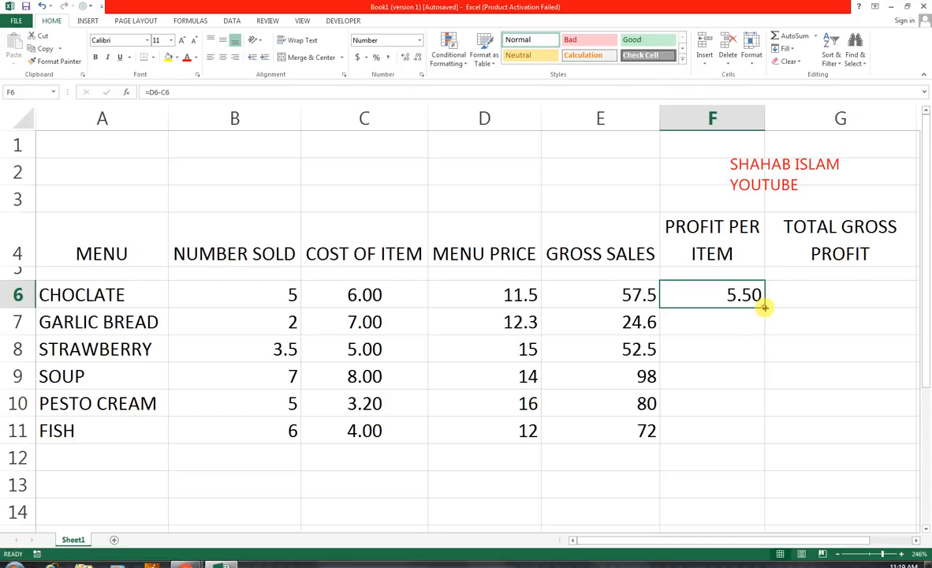
drag(764, 307, 762, 433)
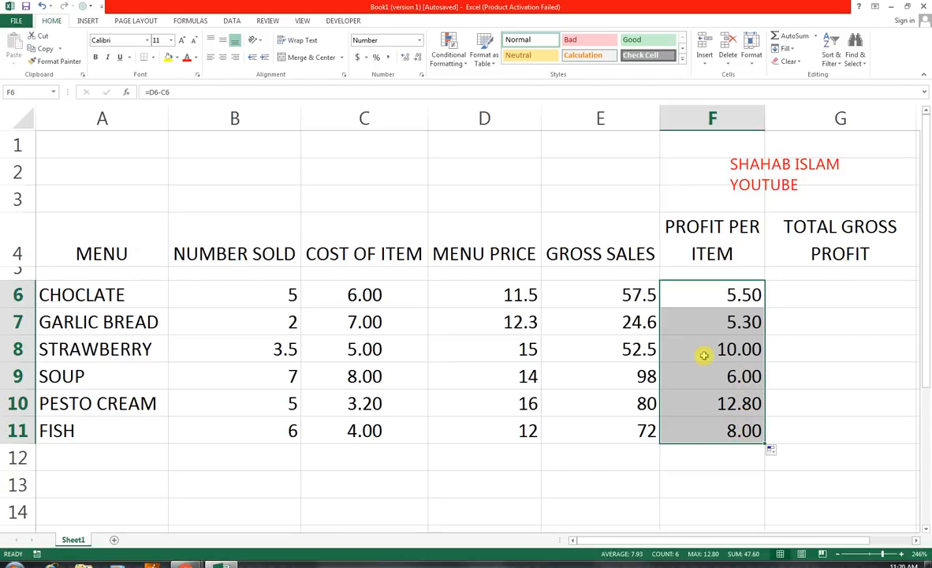
- Calculate TOTAL GROSS PROFIT in G6 with the formula =B6*F6 and copy it down through G11
click(817, 291)
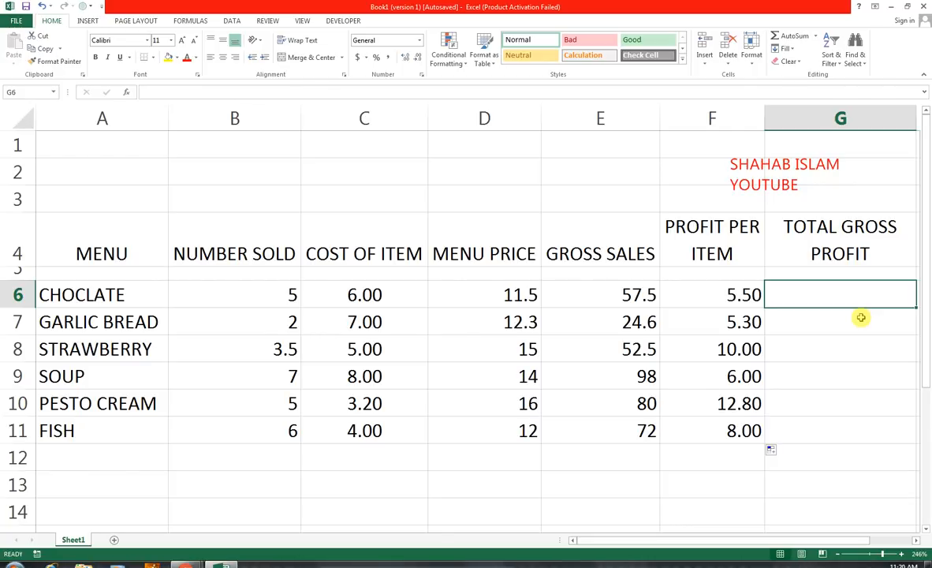
text(=)
key(Left)
key(Left)
key(Left)
key(Left)
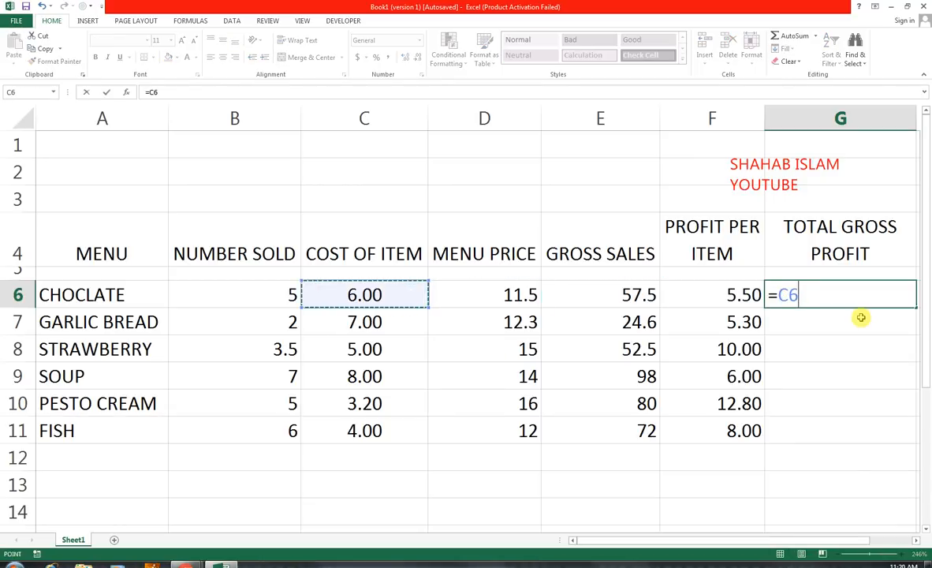
key(Left)
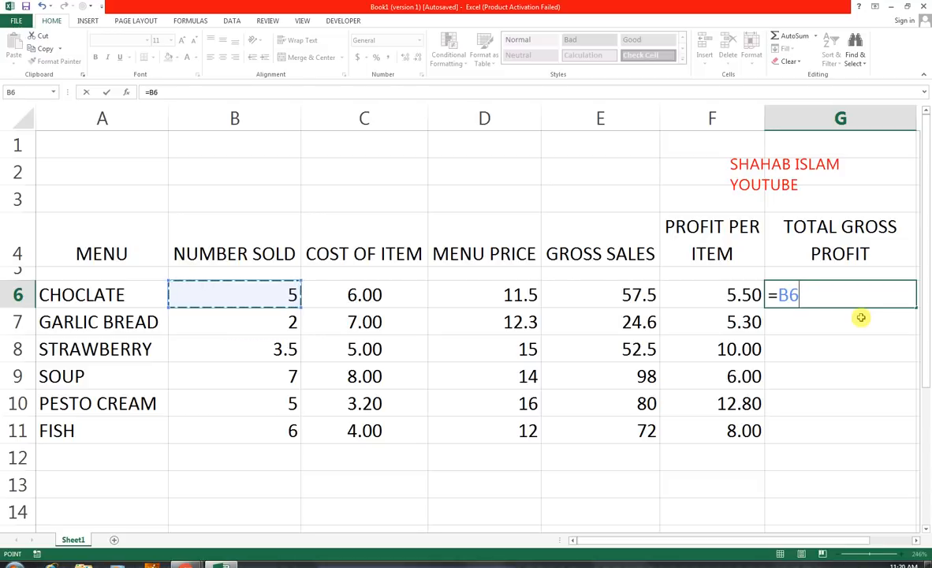
text(*)
key(Left)
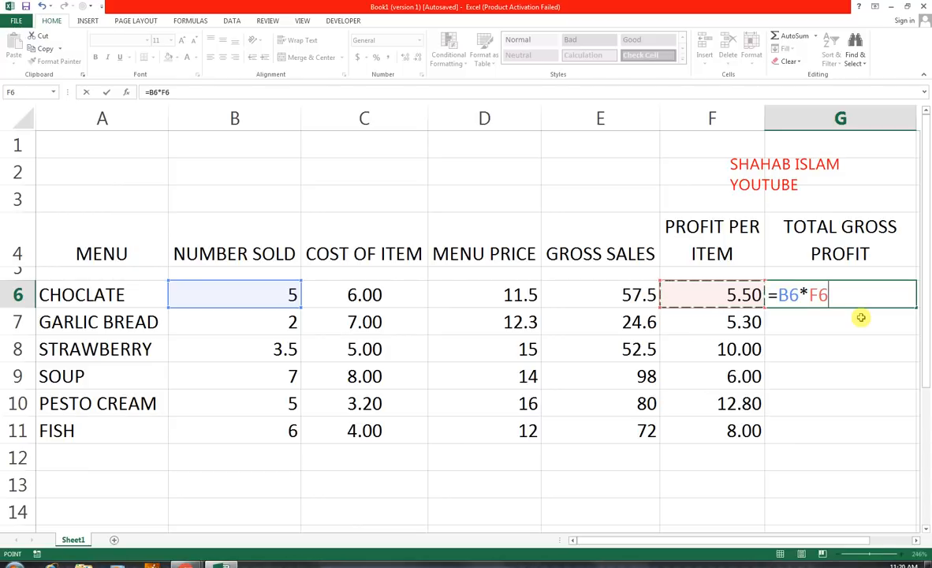
key(Return)
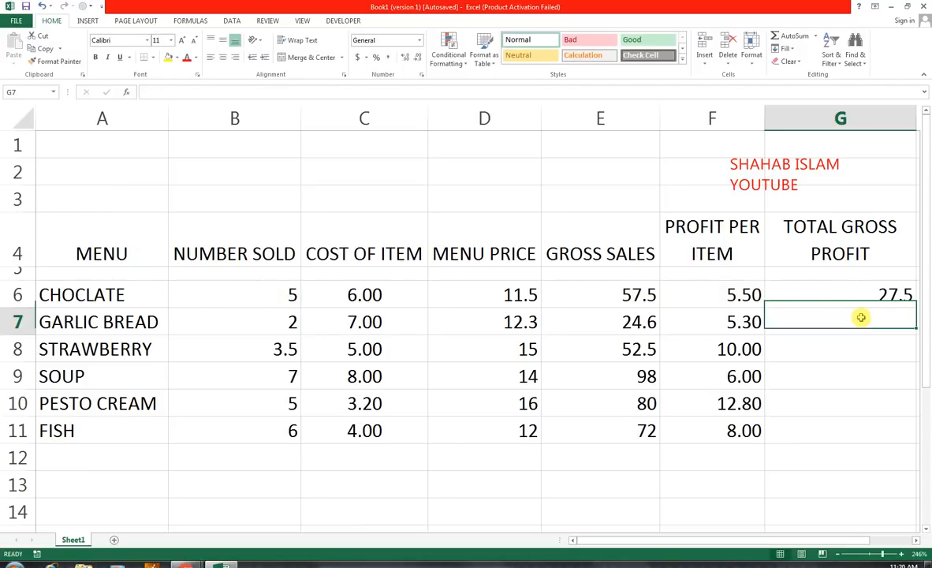
key(Up)
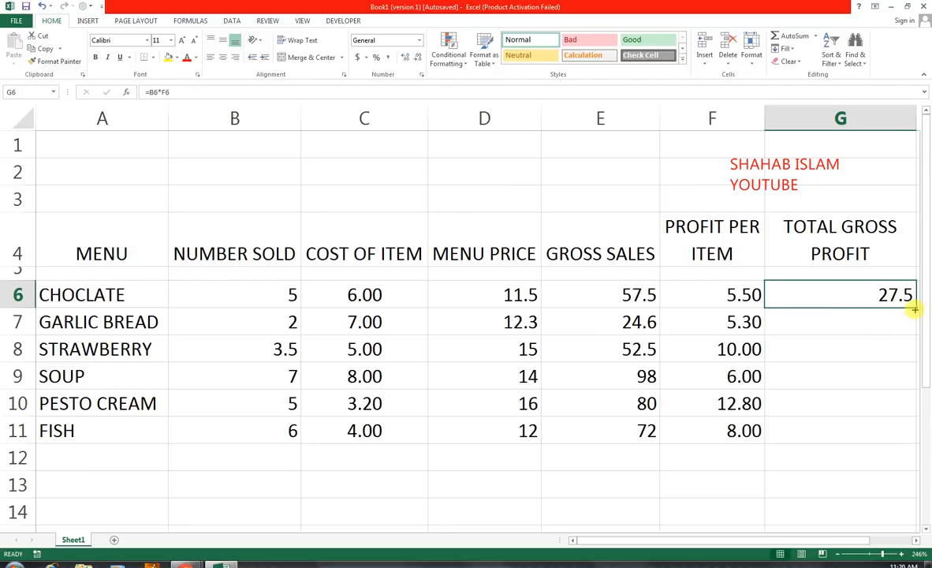
drag(914, 310, 908, 443)
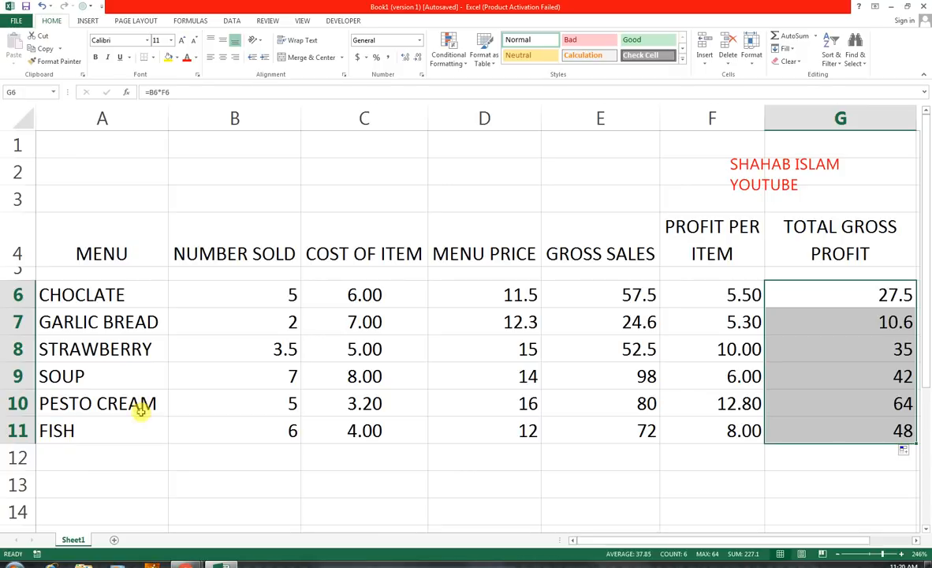
- Enter the row label TOTAL in cell A13 below the menu items
click(77, 477)
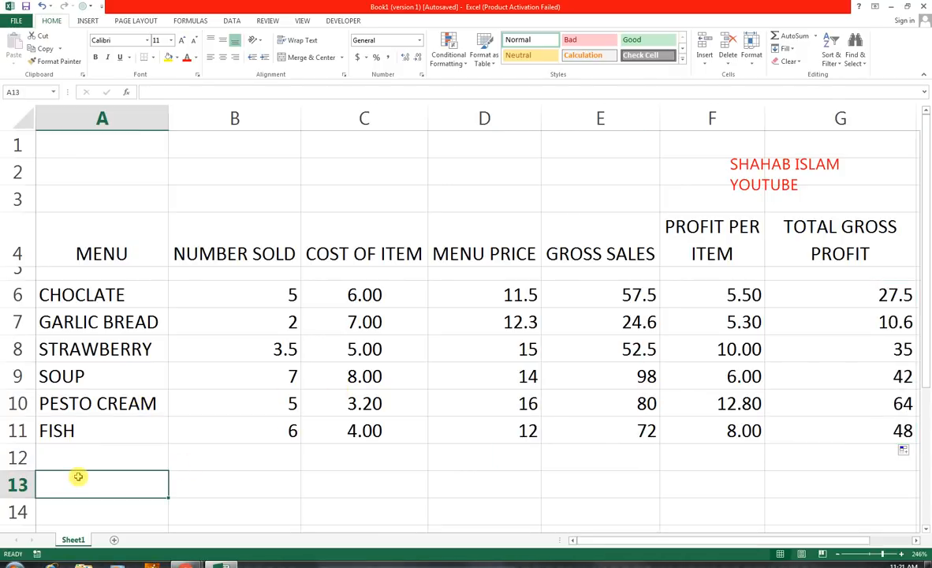
text(TOTOAL)
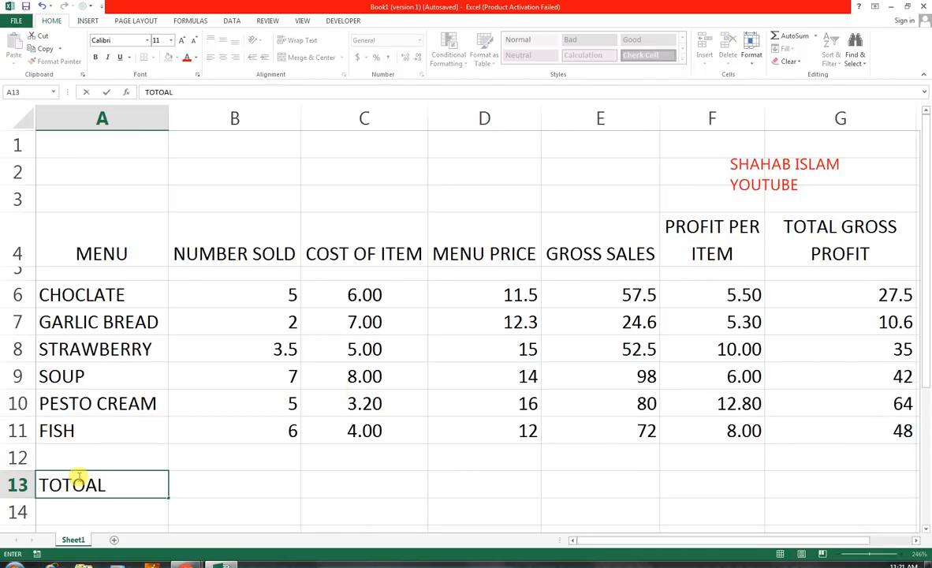
key(BackSpace)
key(BackSpace)
key(BackSpace)
text(AL)
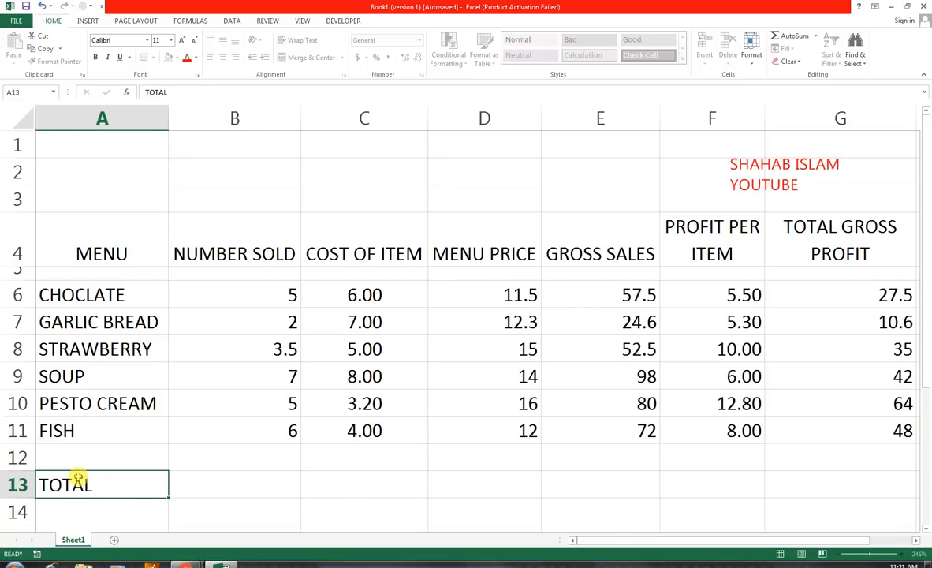
- Total the NUMBER SOLD column in B13 with the formula =SUM(B6:B12)
key(Tab)
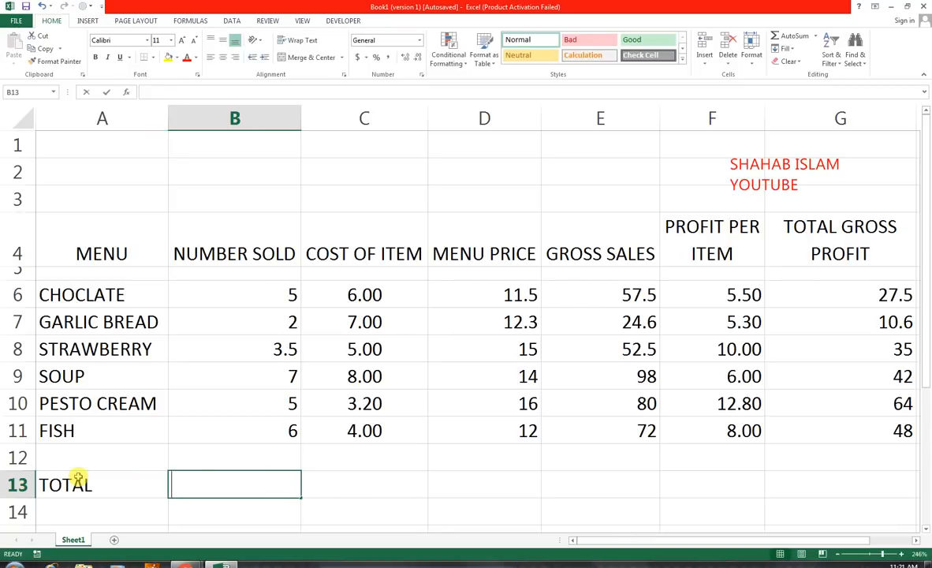
key(alt+equal)
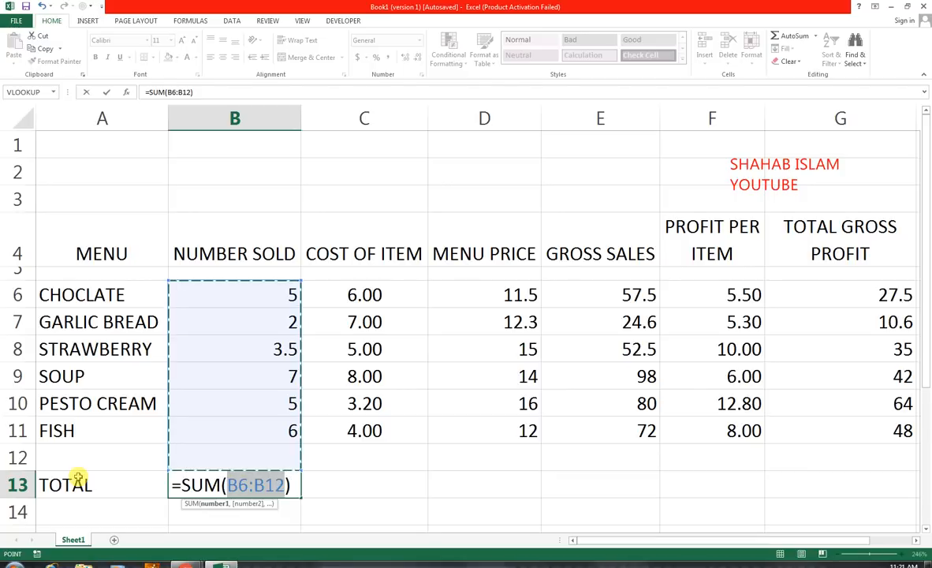
key(Return)
- Change the NUMBER SOLD value for STRAWBERRY in B8 to 4
click(78, 479)
key(Right)
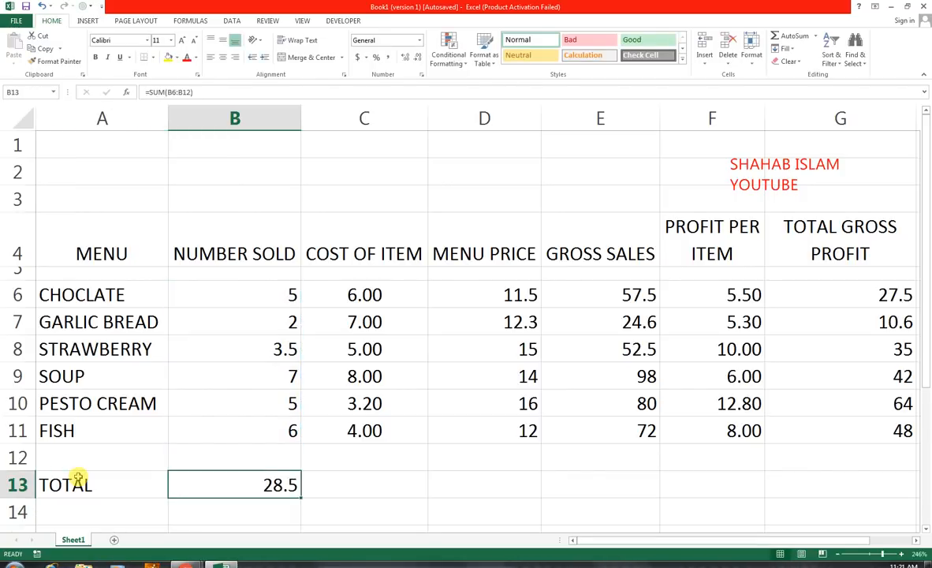
key(Up)
key(Up)
key(Up)
key(Up)
key(Up)
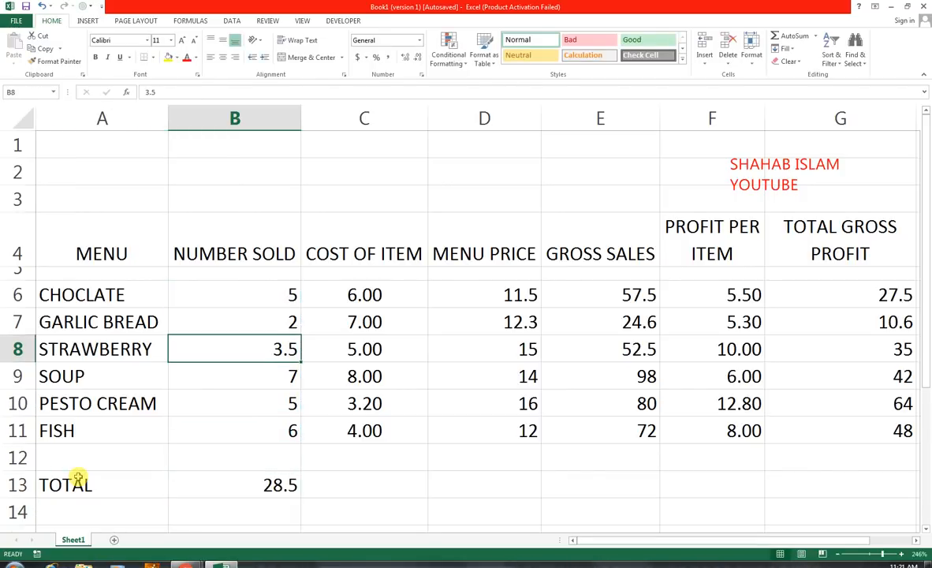
text(4)
key(Return)
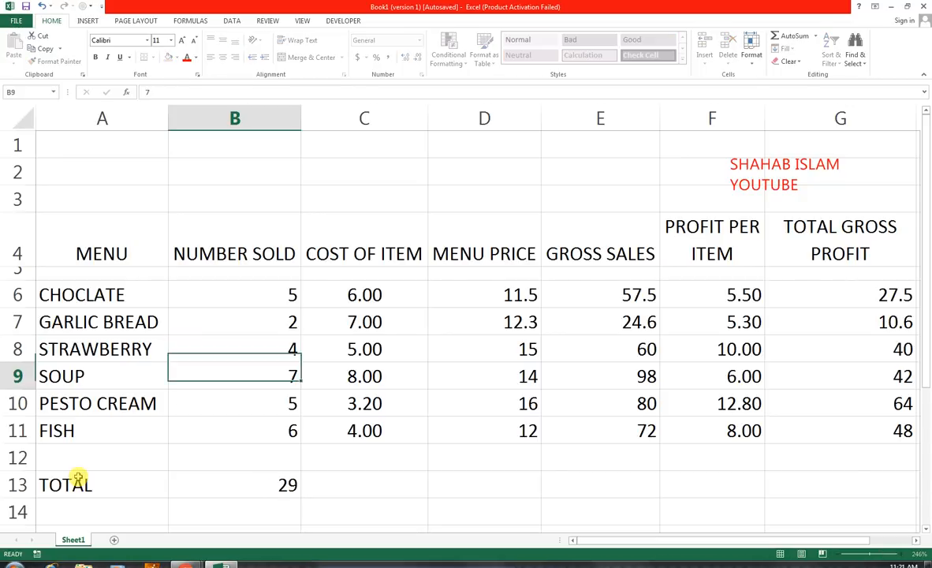
- Total the GROSS SALES column in E13 with the formula =SUM(E6:E12)
key(Down)
key(Down)
key(Down)
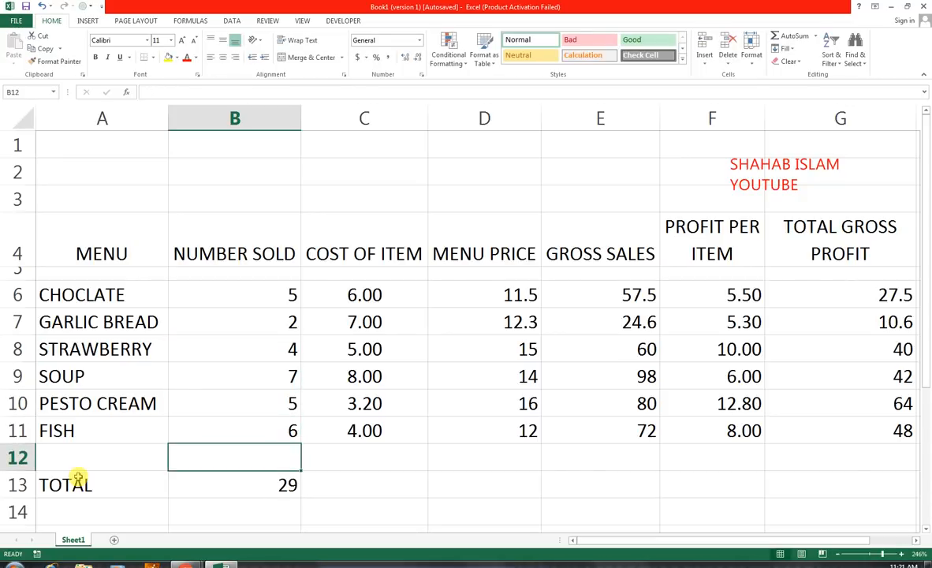
click(215, 482)
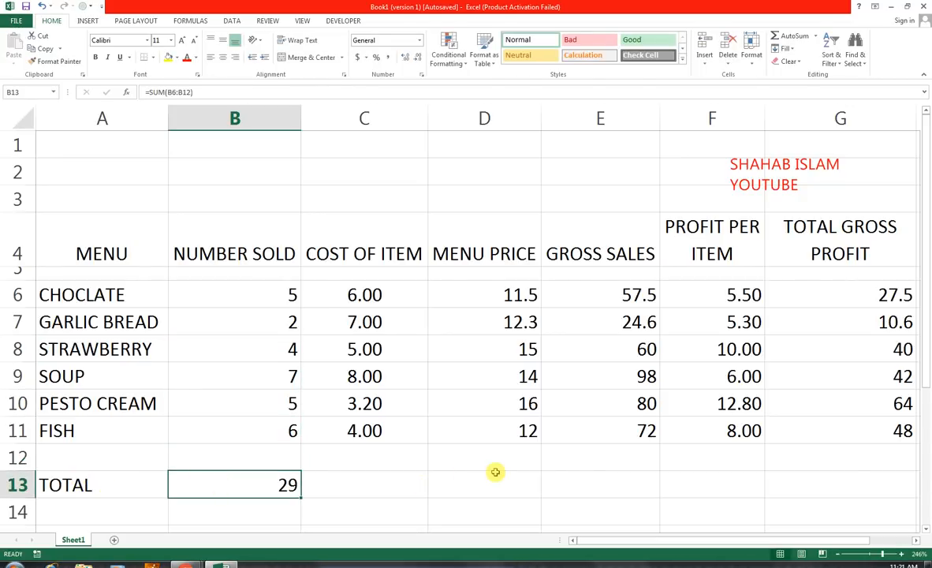
click(574, 463)
click(573, 487)
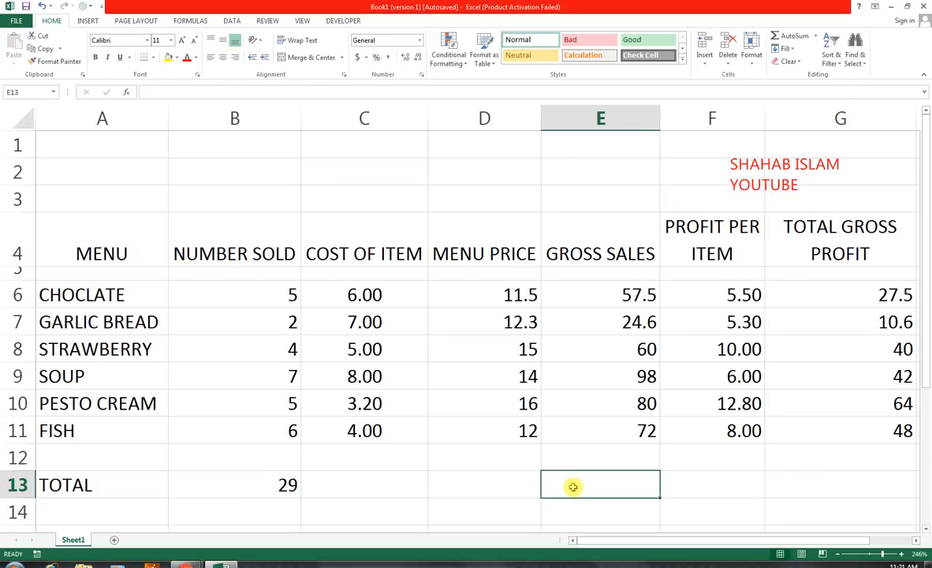
key(alt+equal)
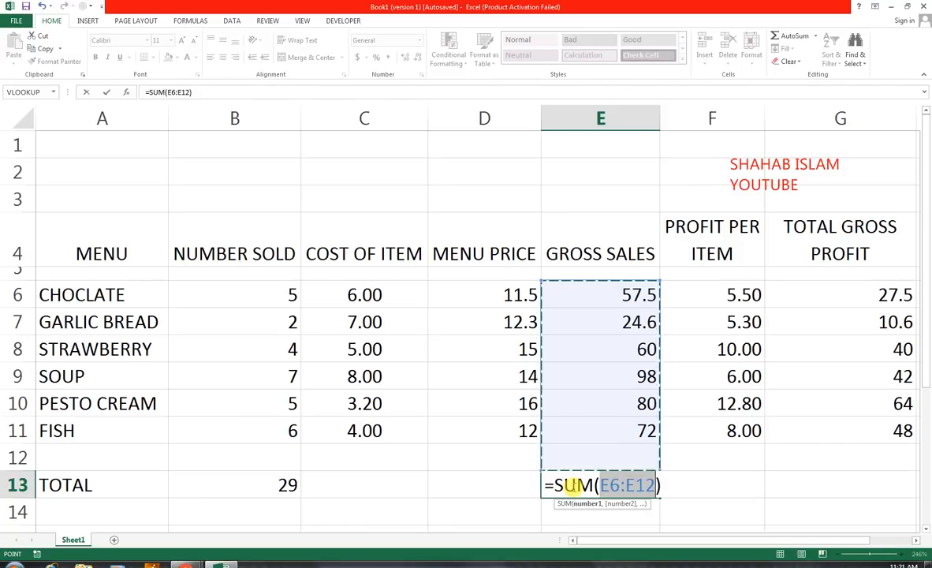
key(Return)
- Total the TOTAL GROSS PROFIT column in G13 with the formula =SUM(G6:G12)
key(Right)
key(Right)
key(Up)
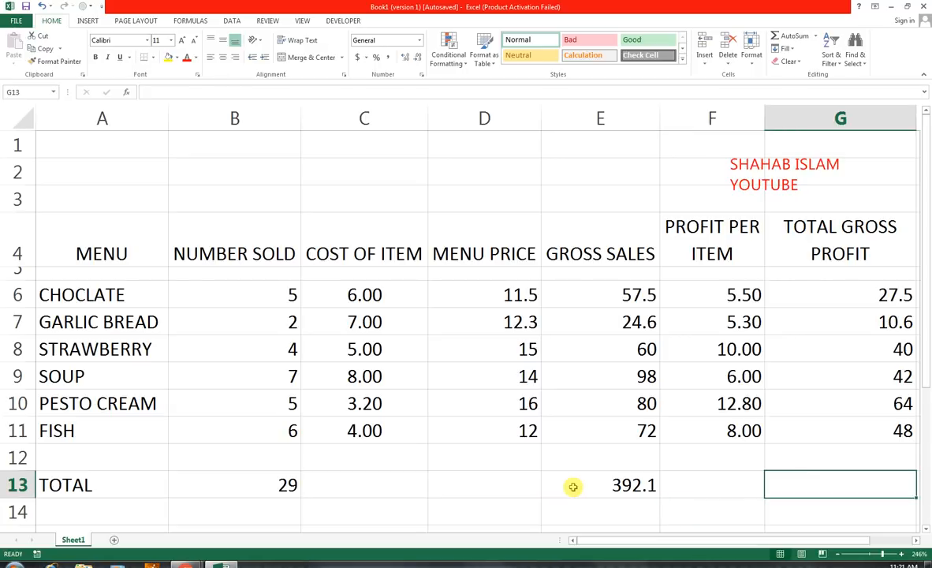
key(alt+equal)
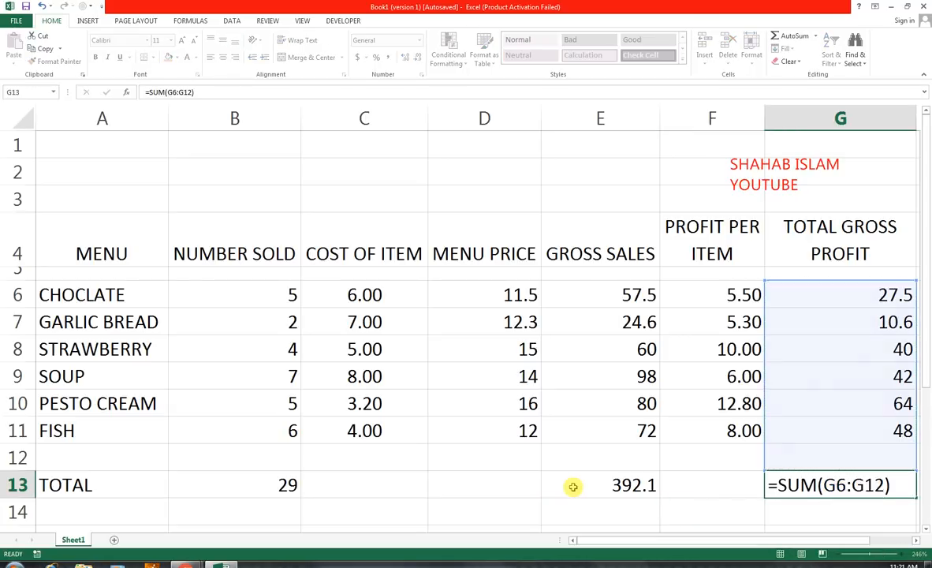
key(Return)
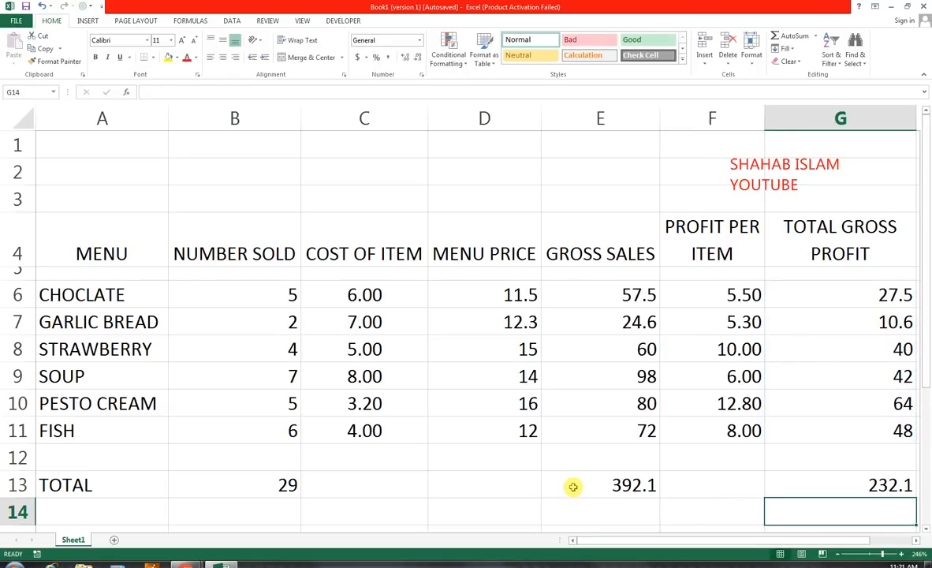
key(Up)
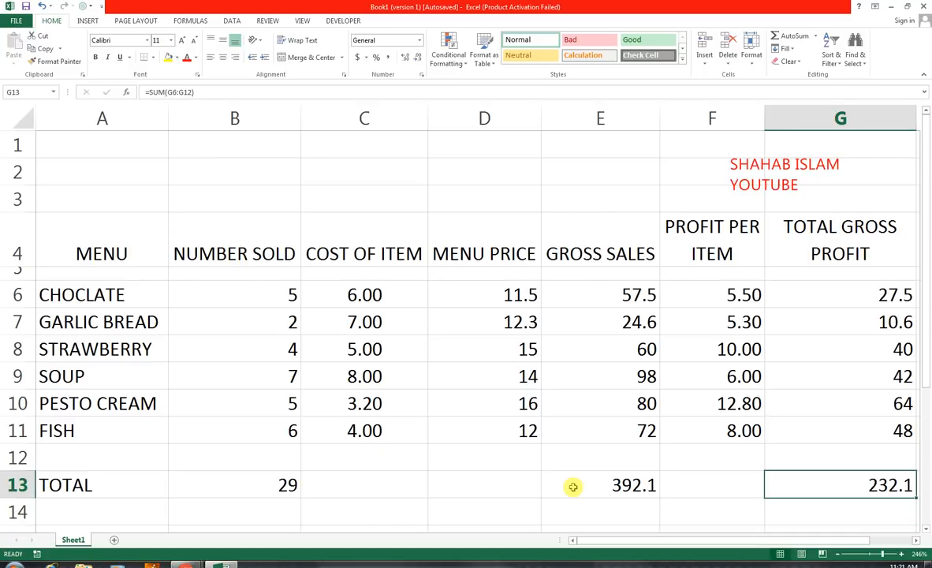
- Align the headers and item data in A4:G11 to the middle vertically and center them horizontally
key(Left)
key(Left)
key(Left)
key(Left)
key(Left)
key(Left)
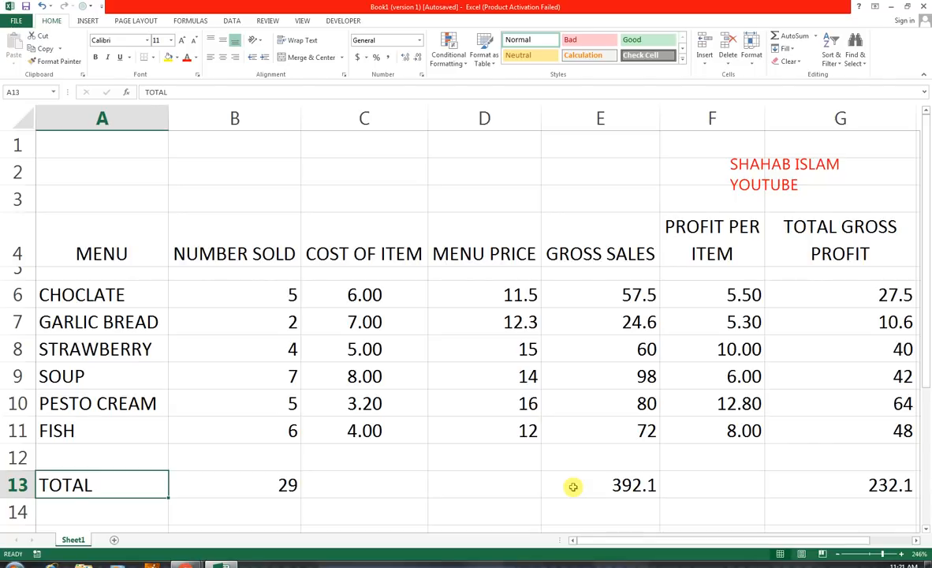
key(Right)
key(Left)
key(Up)
key(Up)
key(Up)
key(Up)
key(Up)
key(Up)
key(Up)
key(Up)
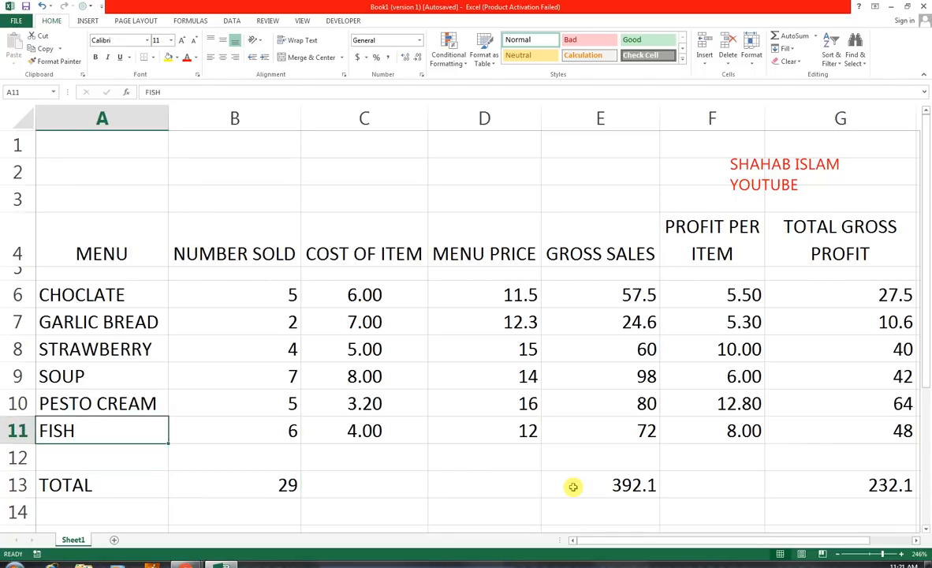
key(Up)
key(shift+Right)
key(shift+Right)
key(shift+Right)
key(shift+Right)
key(shift+Right)
key(shift+Right)
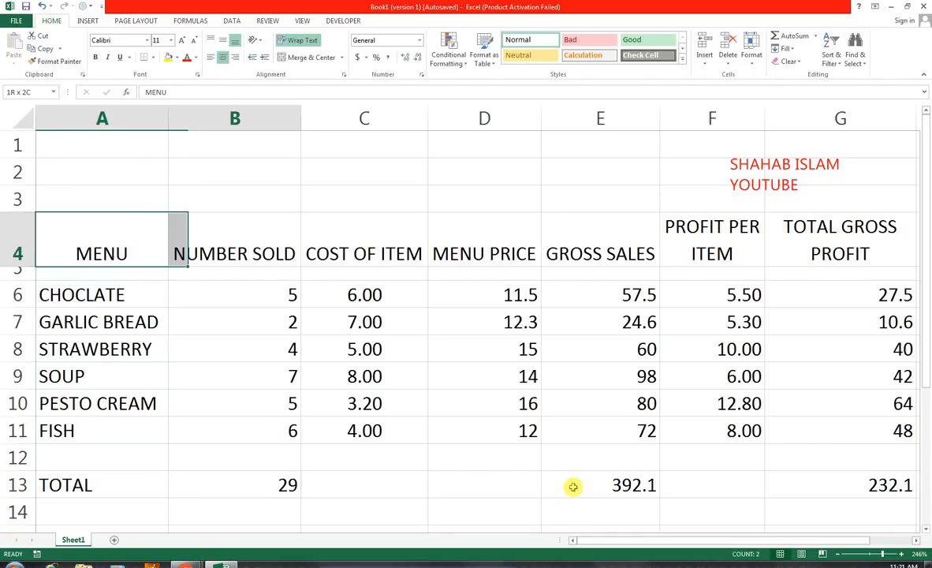
key(shift+Down)
key(shift+Down)
key(shift+Down)
key(shift+Down)
key(shift+Down)
key(shift+Down)
key(shift+Down)
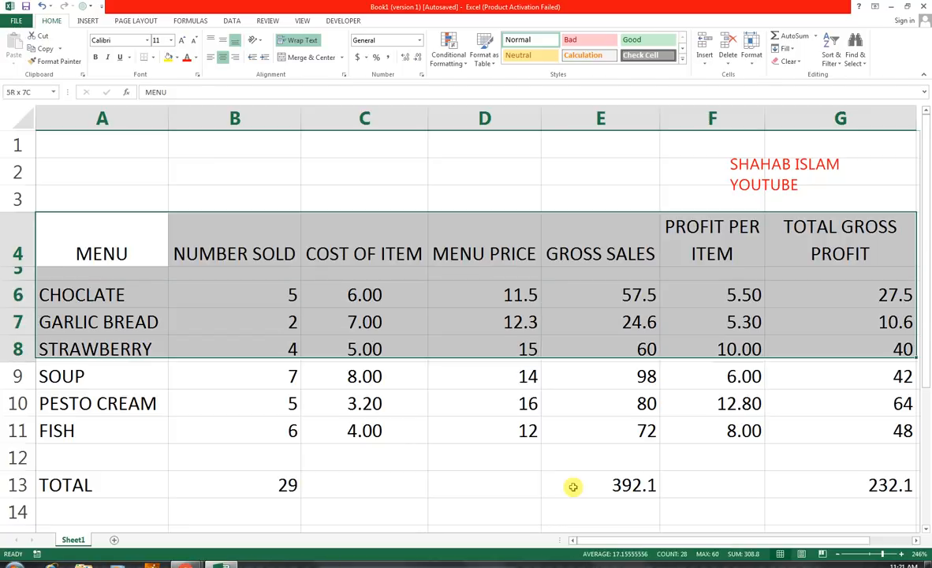
click(225, 42)
click(224, 59)
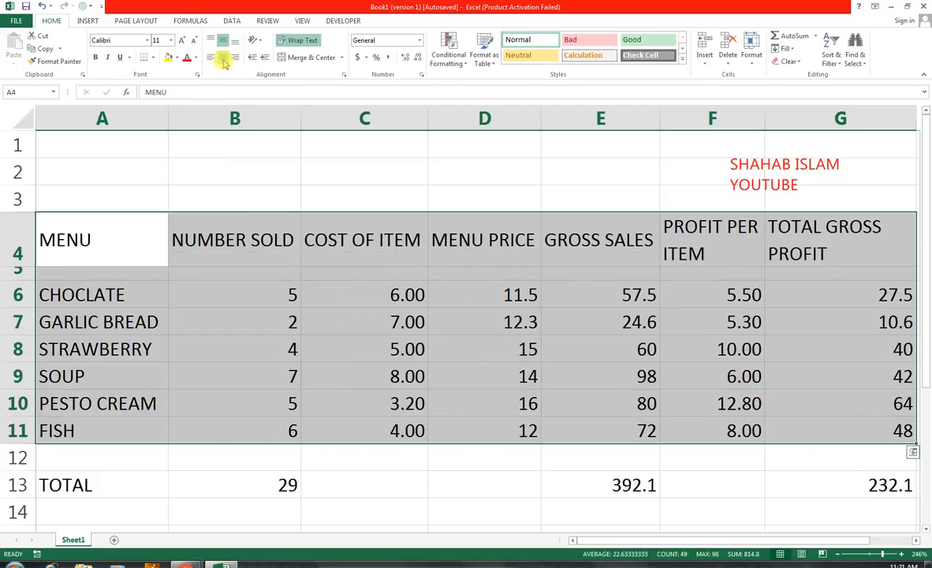
click(224, 58)
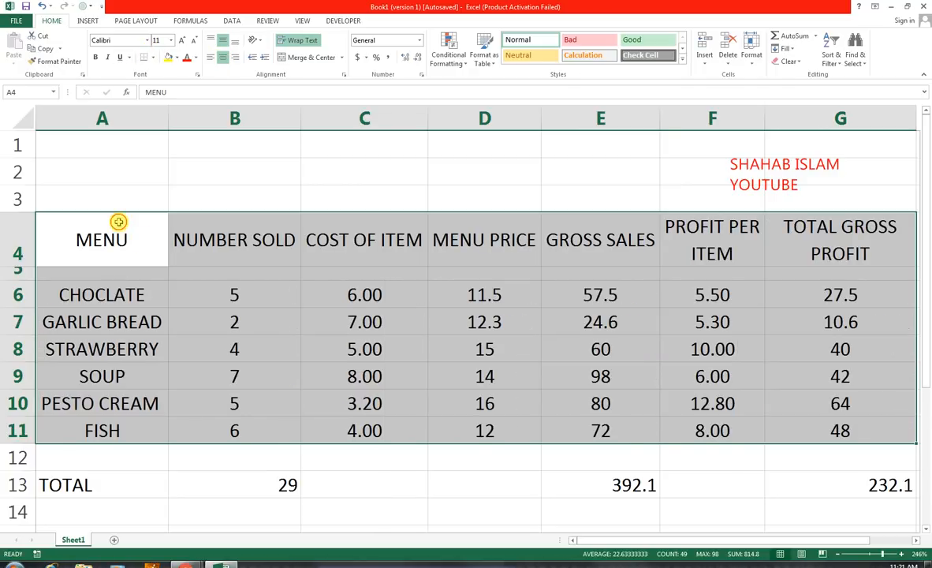
- Add a bottom double border under the header row A4:G4
drag(118, 221, 793, 239)
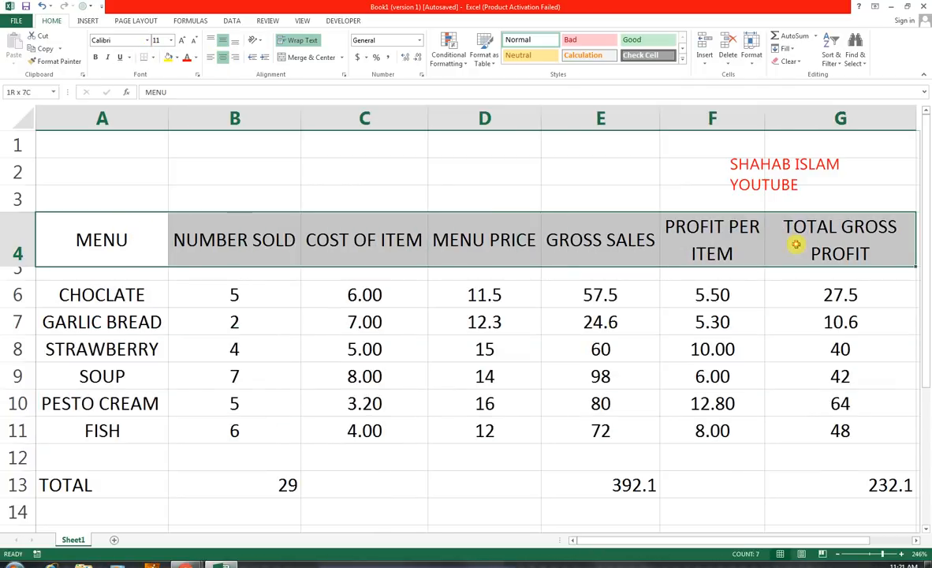
click(153, 56)
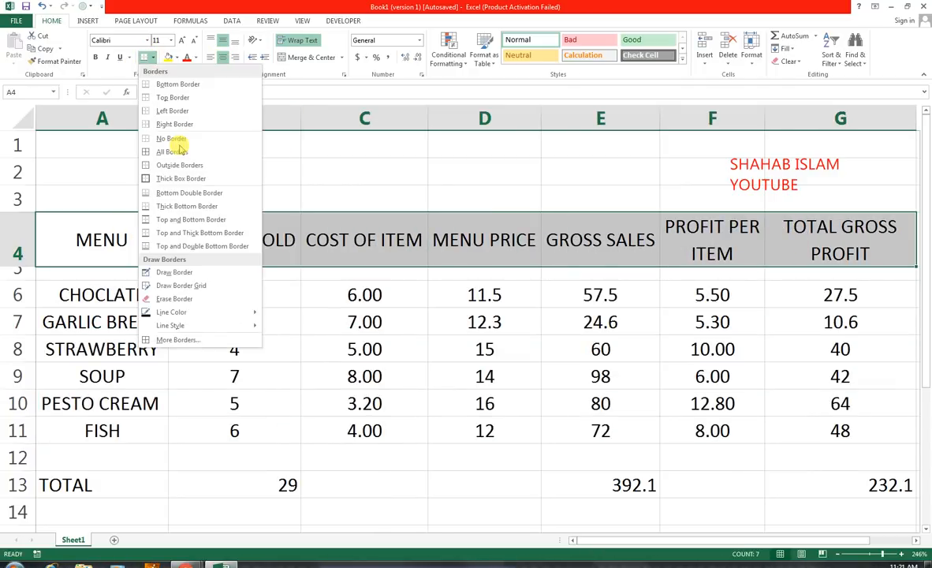
click(185, 193)
- Apply all borders to the menu item data in A6:G11
drag(142, 292, 822, 422)
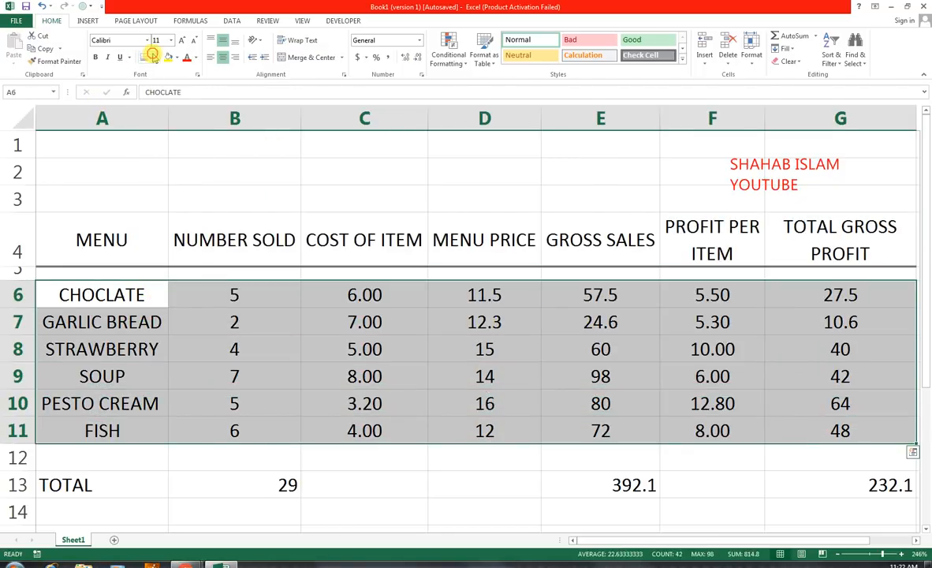
click(152, 56)
click(199, 152)
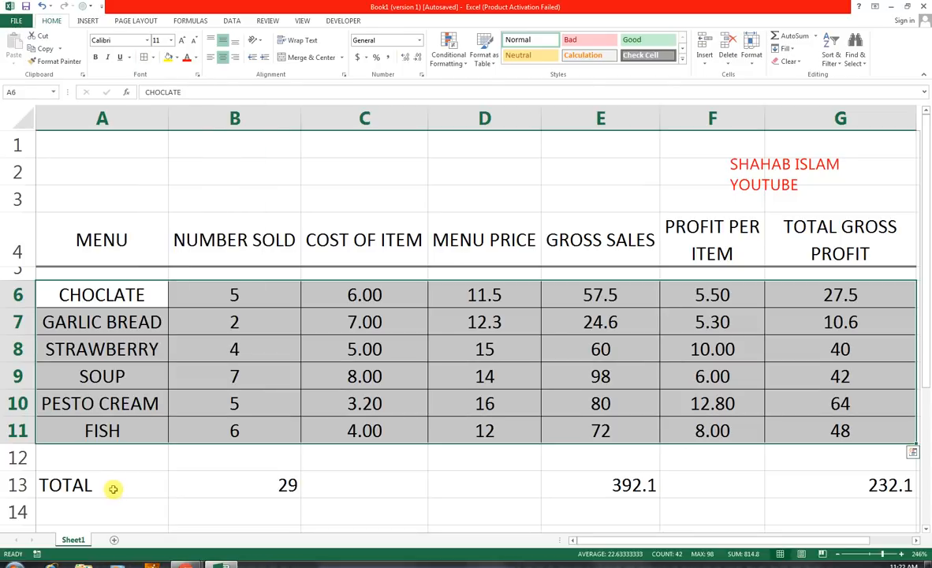
- Reduce the height of the blank row 12 and put a thick box border around the TOTAL row A13:G13
drag(25, 471, 27, 458)
drag(78, 477, 841, 459)
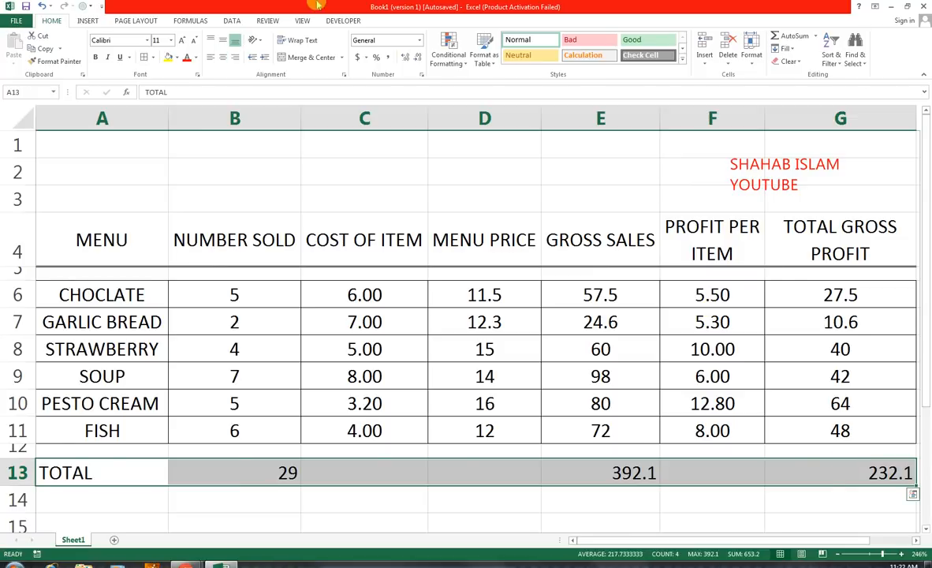
click(154, 62)
click(177, 180)
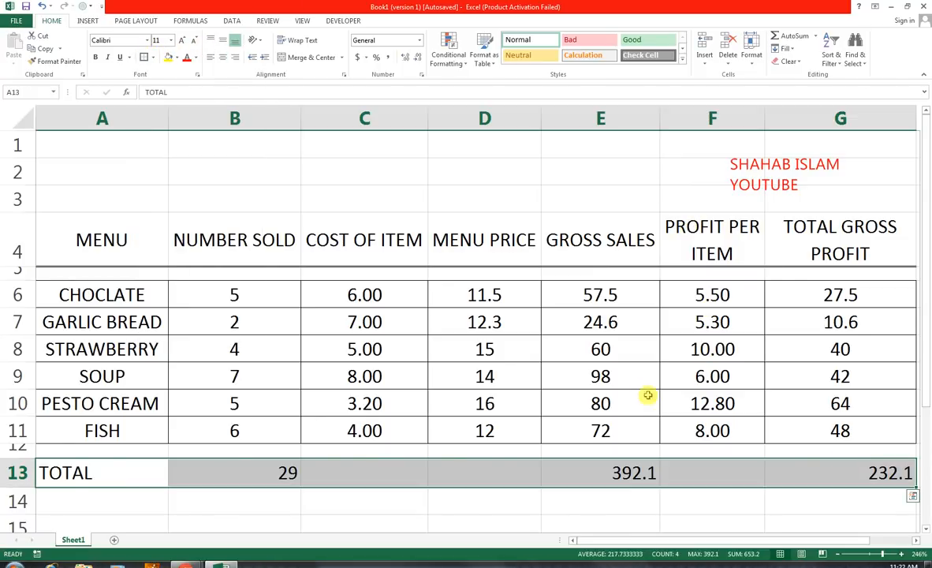
- Center the TOTAL row A13:G13 horizontally and apply the comma number style to the totals in E13 and G13
click(221, 57)
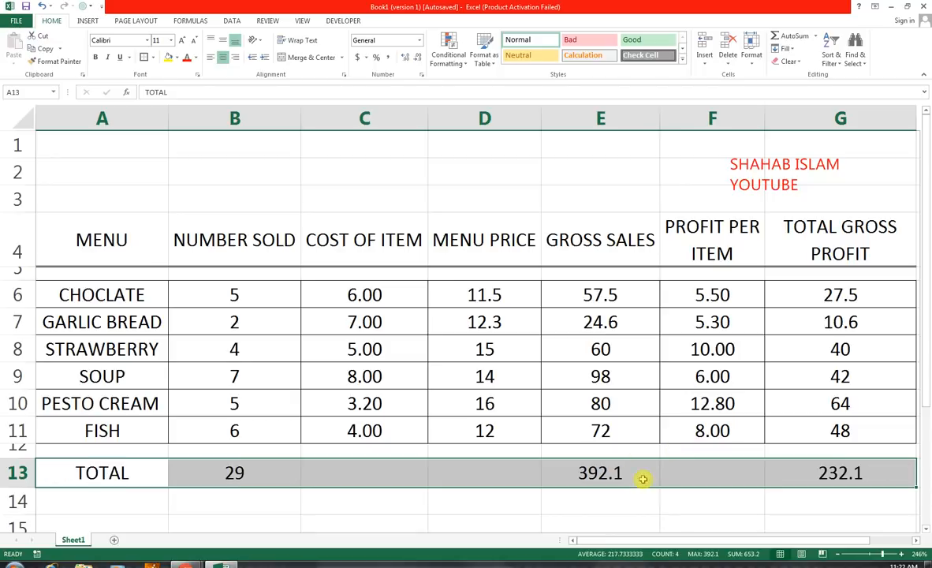
drag(645, 480, 801, 474)
click(612, 479)
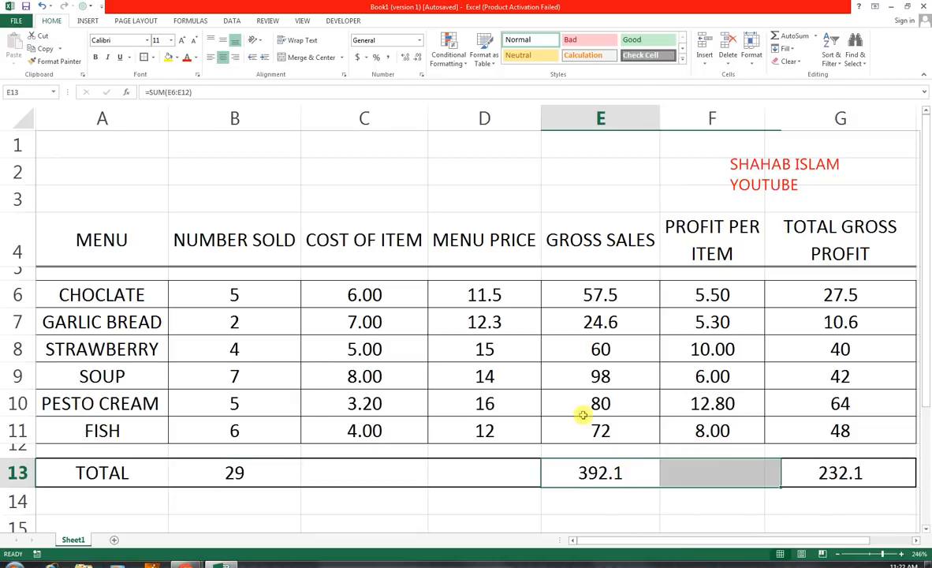
click(387, 59)
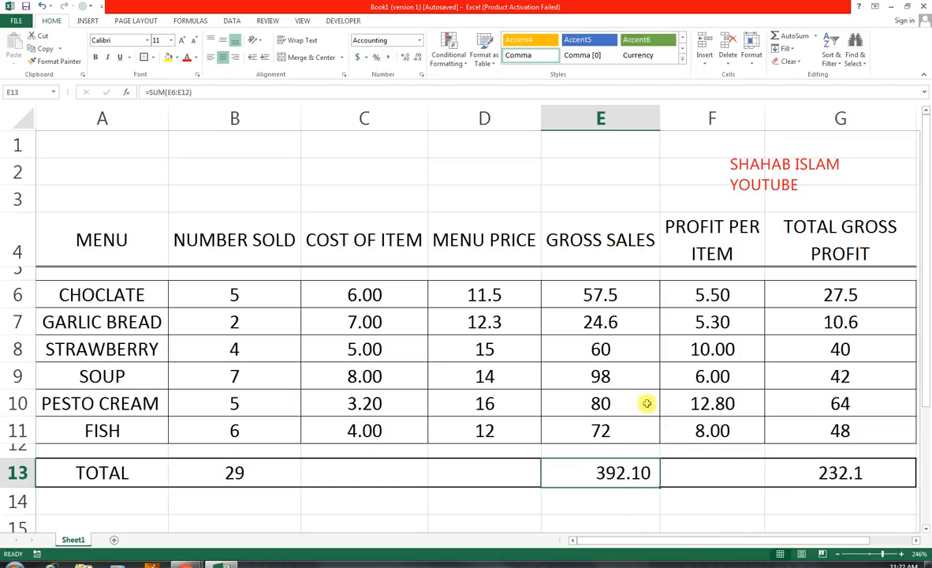
click(801, 473)
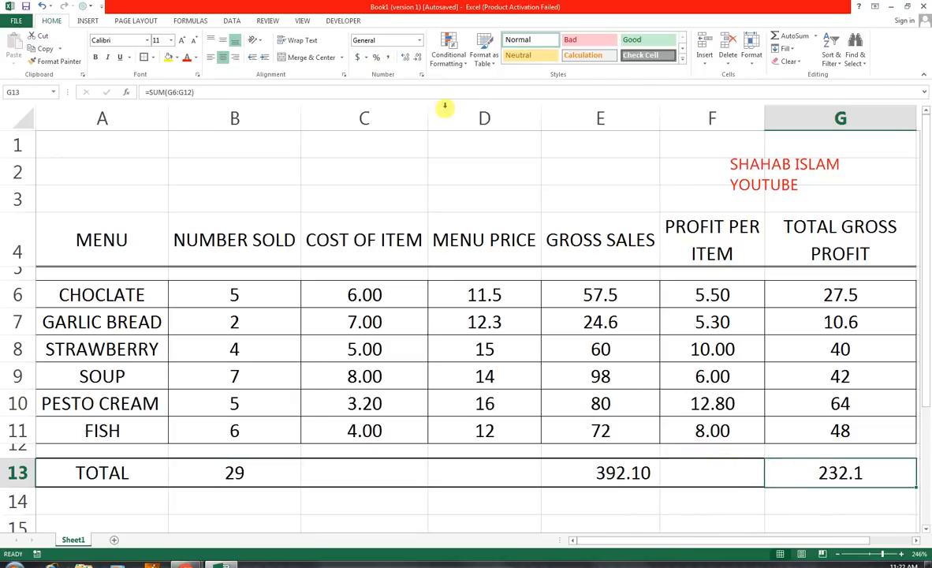
click(388, 58)
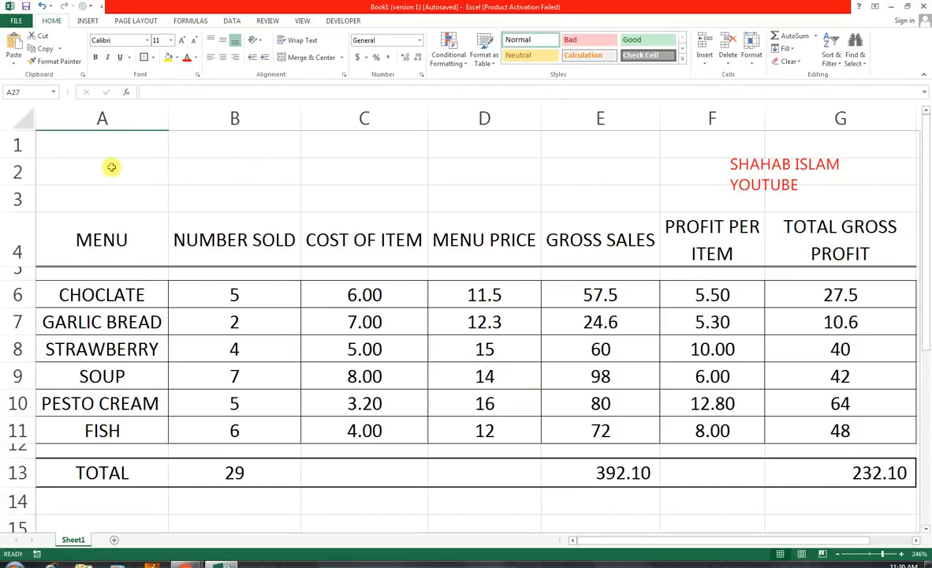
- Merge and center A2:G3 above the headers and enter the title FOOD COST PROFIT ANALYSER
drag(88, 167, 821, 202)
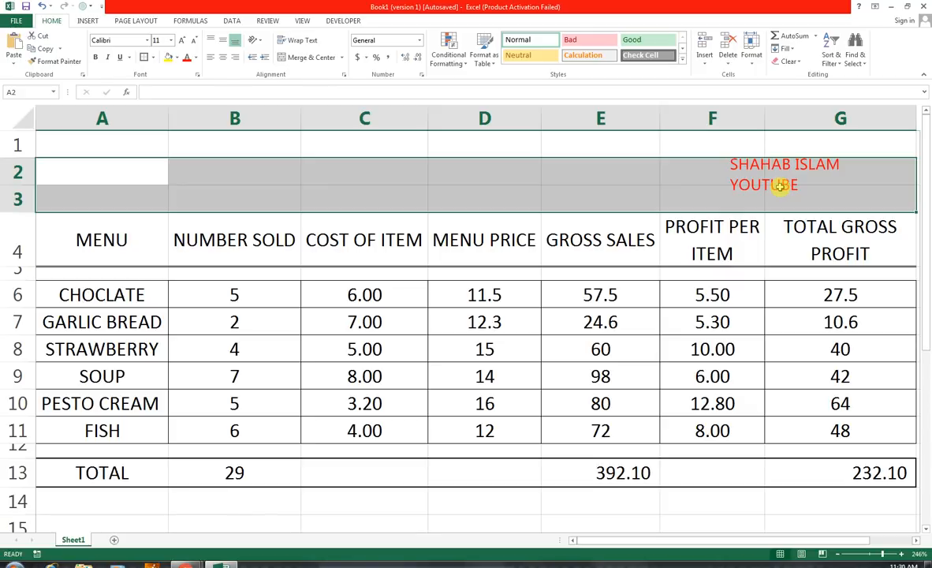
click(293, 57)
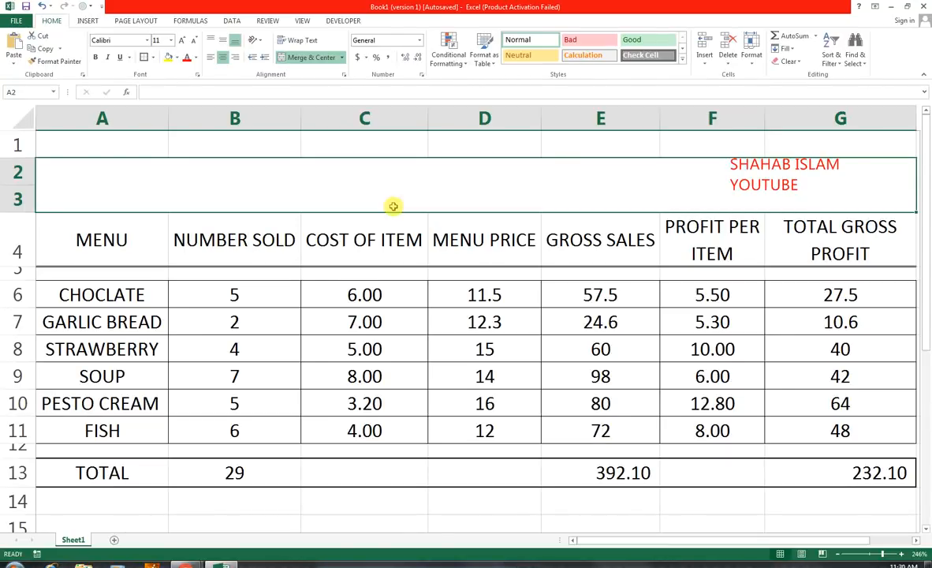
text(FOOS)
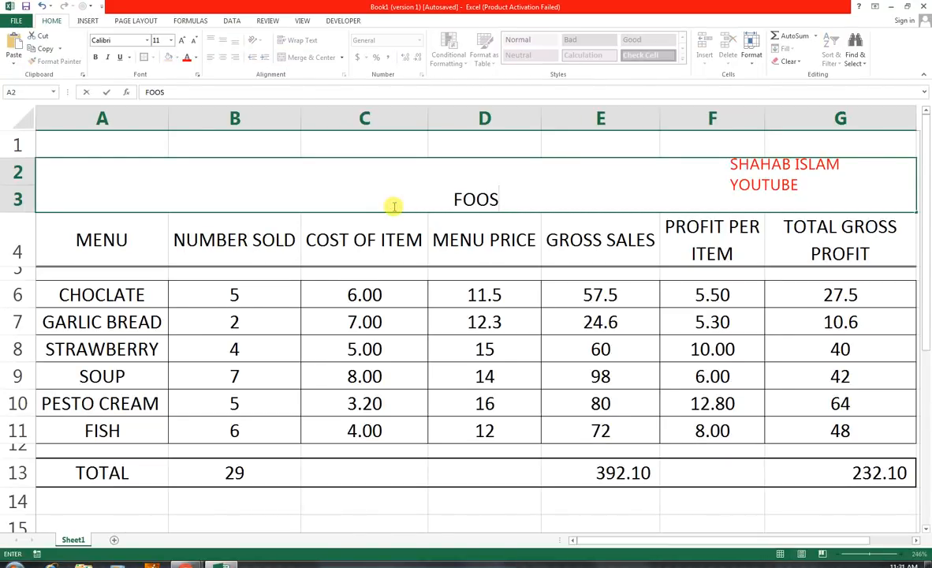
key(BackSpace)
text(D COST)
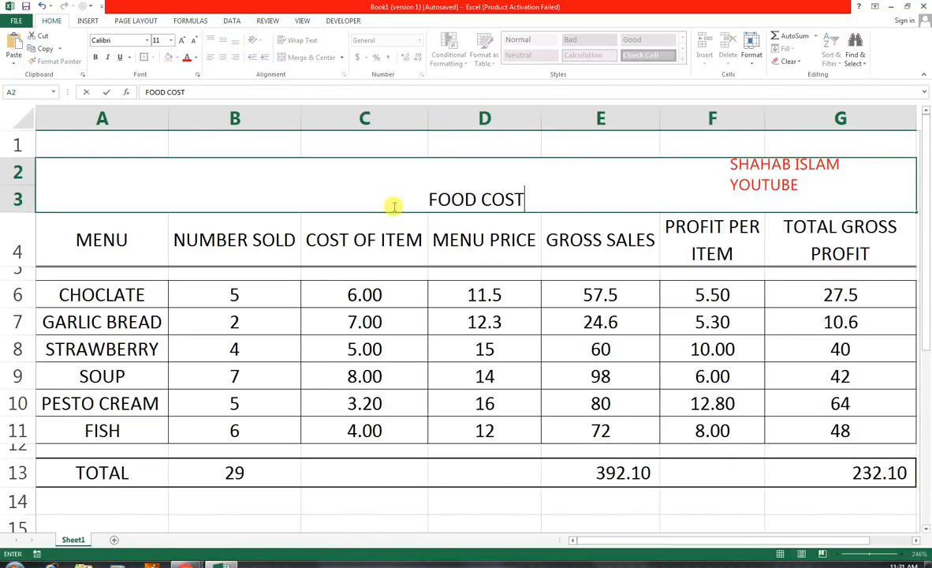
text( PROFIT ANAL)
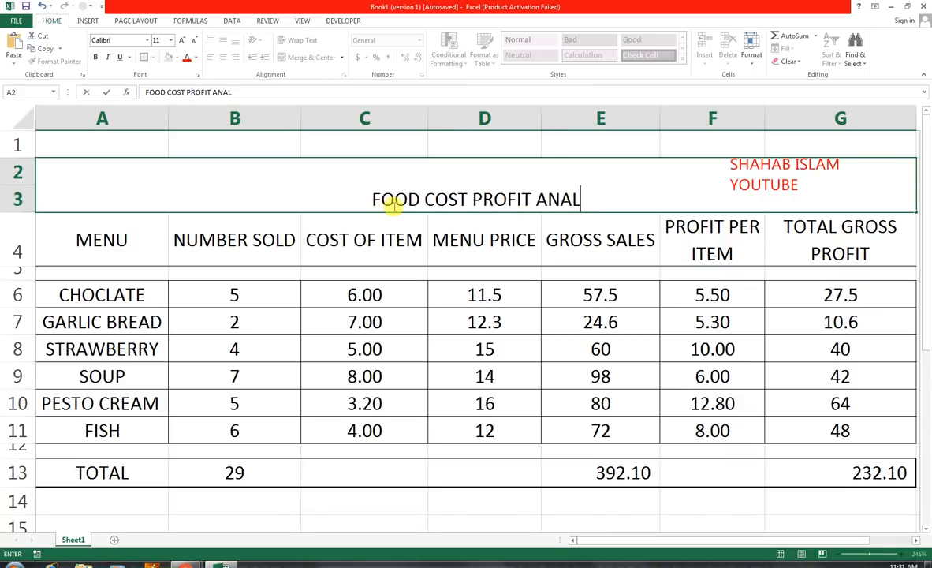
text(YSER)
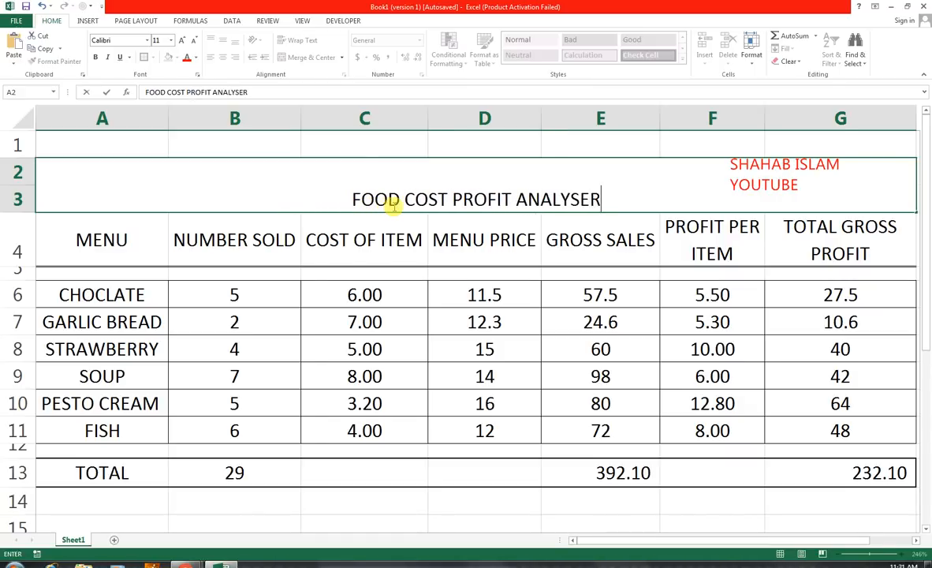
click(473, 262)
- Middle-align the title in the merged cell A2:G3 and increase its font size to 20
key(Up)
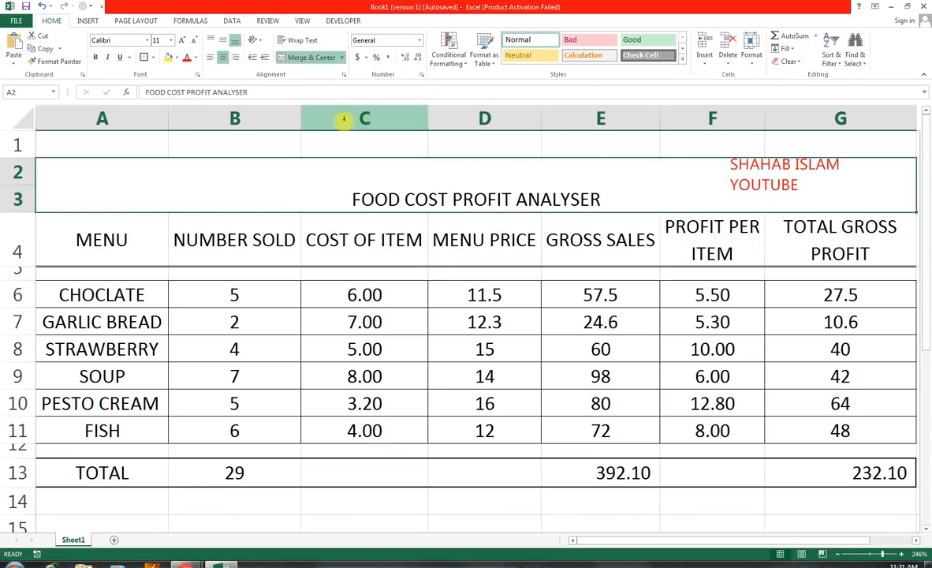
click(215, 41)
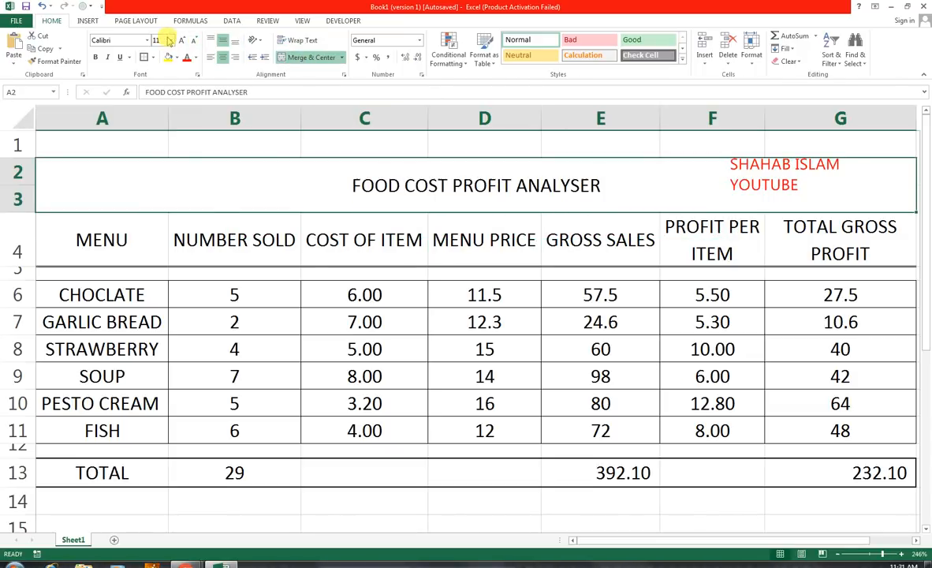
click(181, 38)
click(181, 39)
click(181, 39)
click(181, 39)
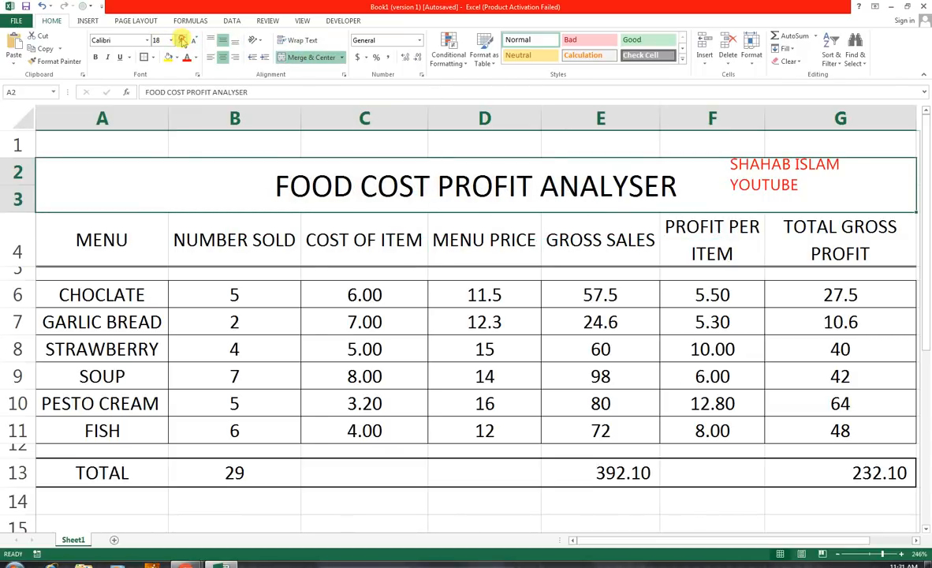
click(181, 39)
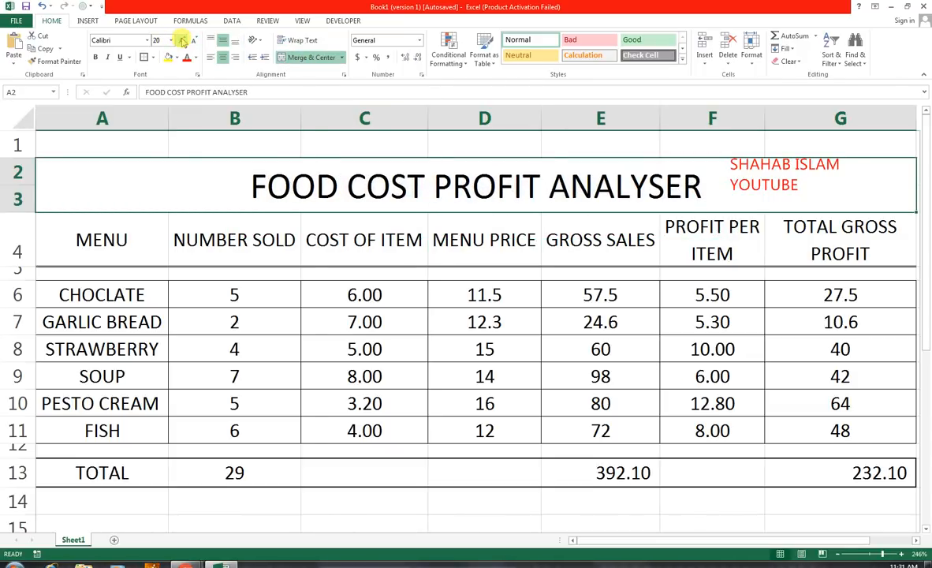
- Make the title in A2:G3 bold with white text on a dark blue fill
click(96, 58)
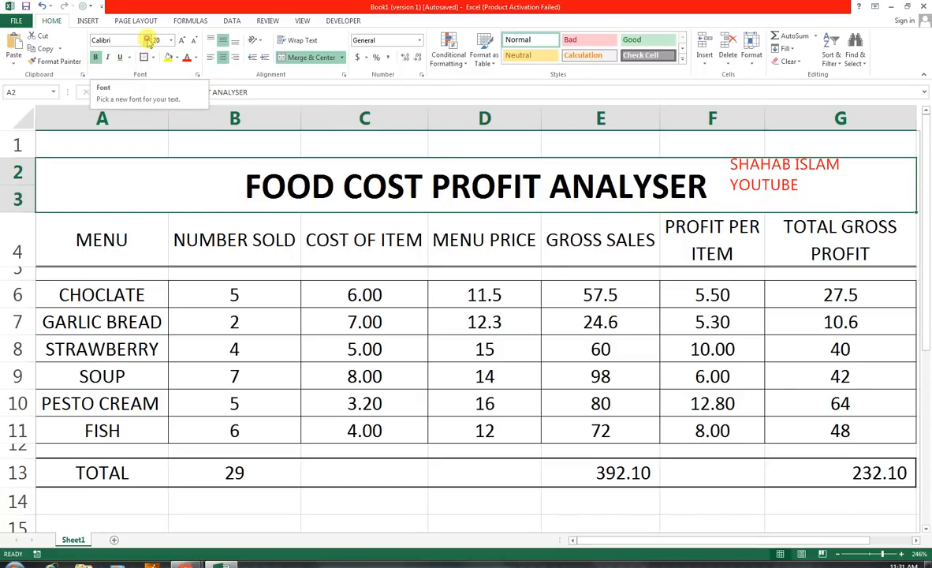
click(148, 40)
click(149, 40)
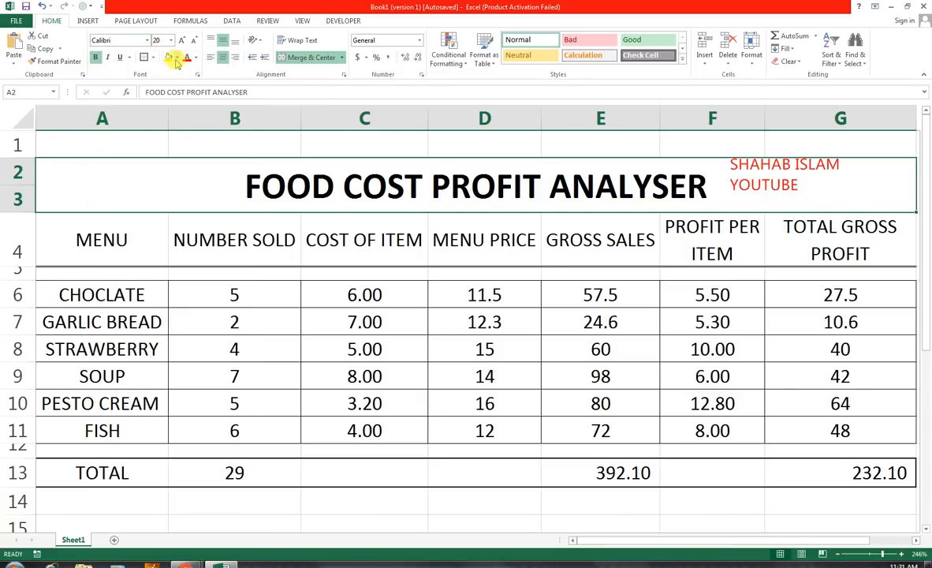
click(175, 58)
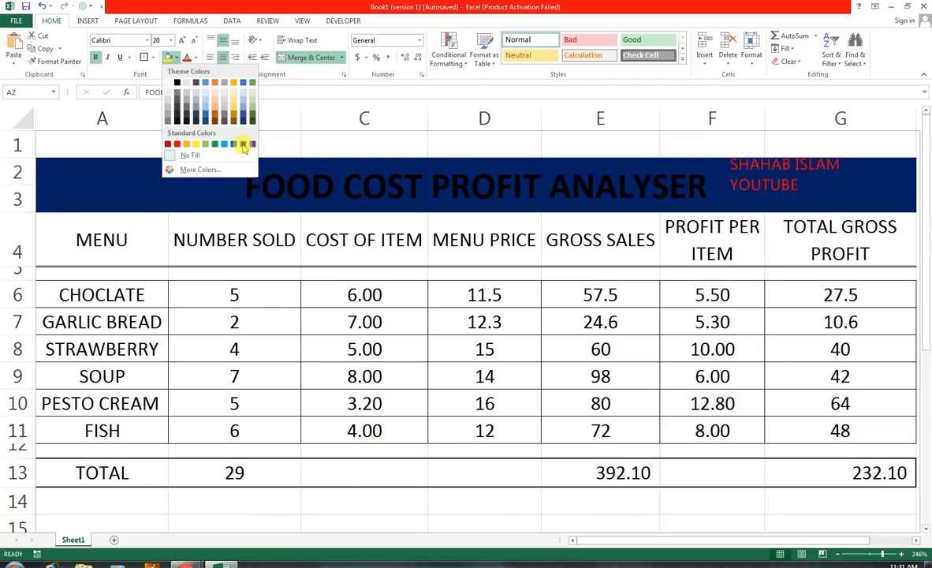
click(243, 145)
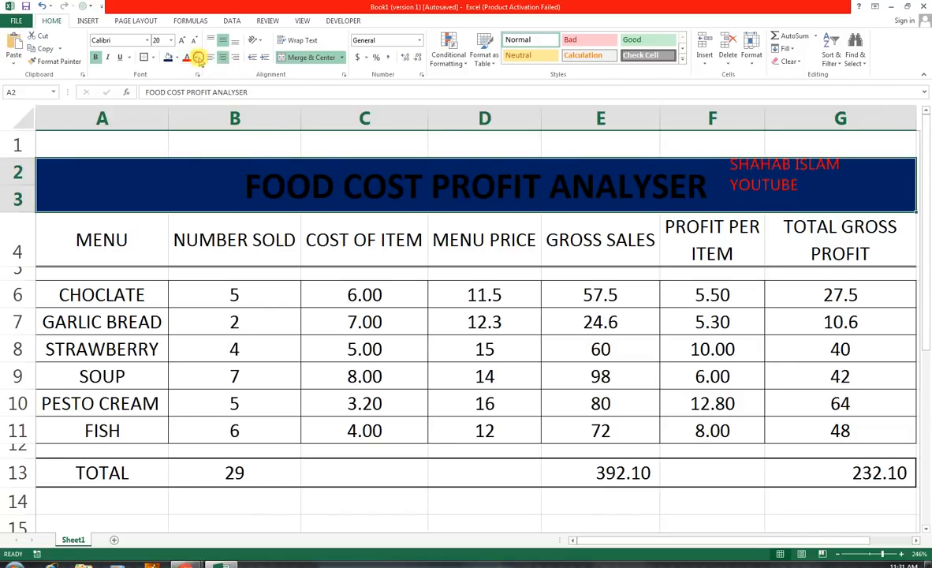
click(196, 58)
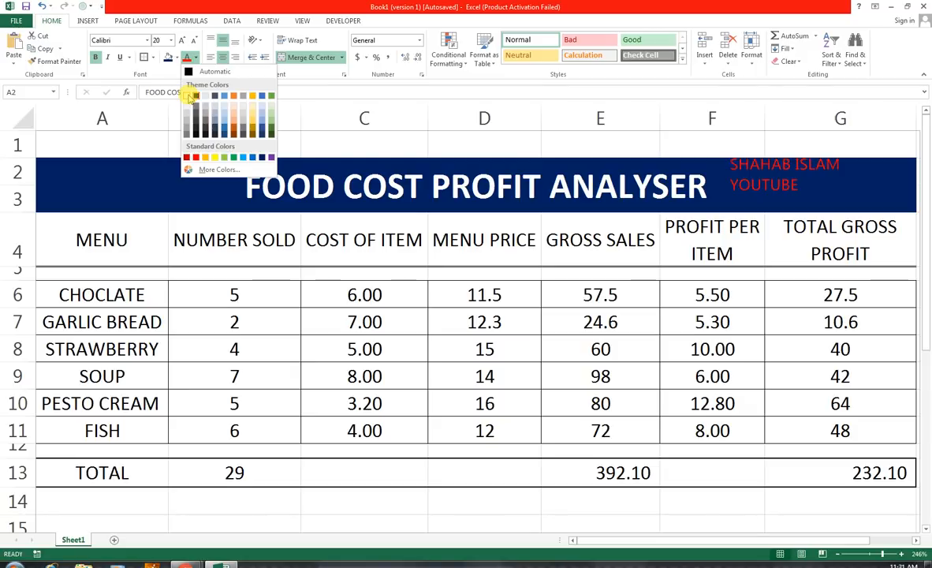
click(195, 95)
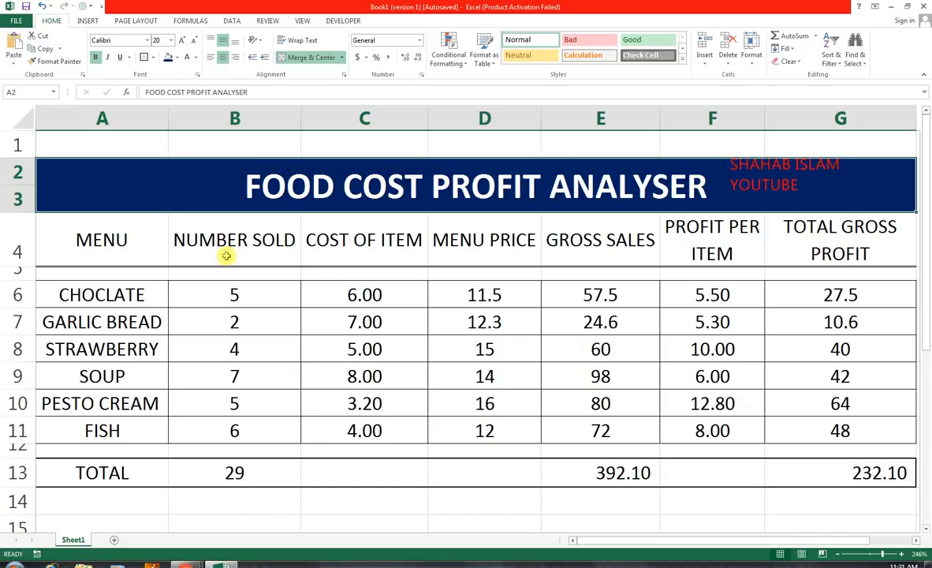
- Reduce the height of header row 4 and decrease the font size of headers A4:G4 to 9
drag(31, 264, 41, 254)
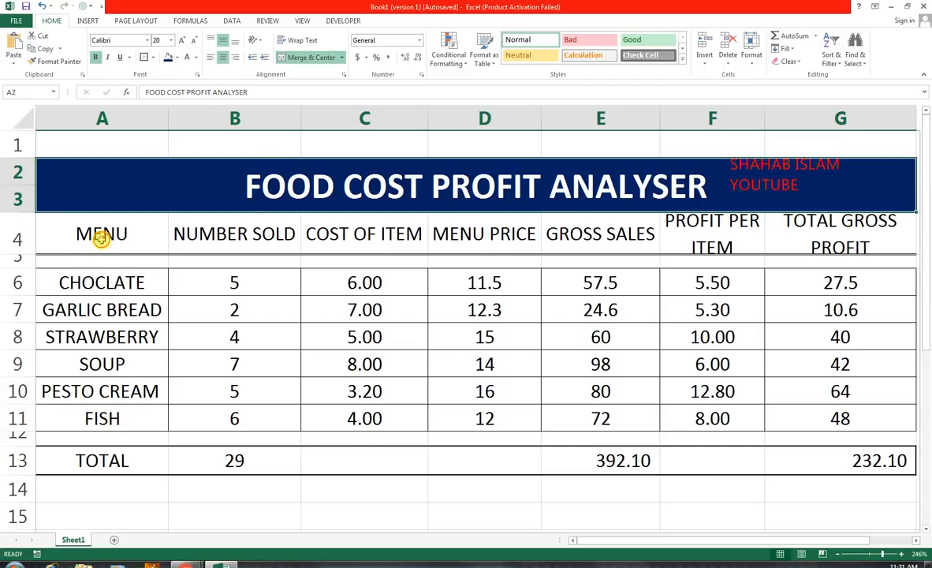
drag(98, 244, 774, 229)
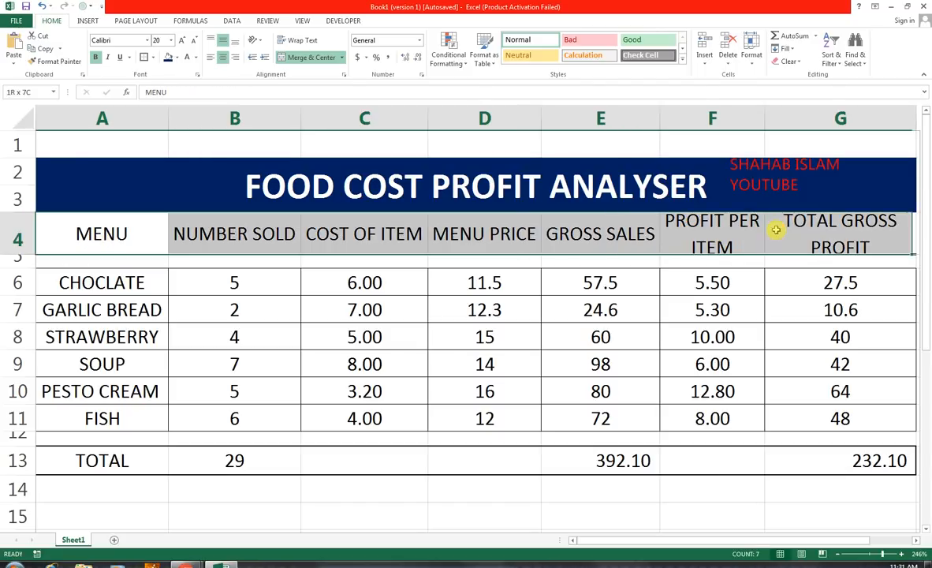
click(194, 42)
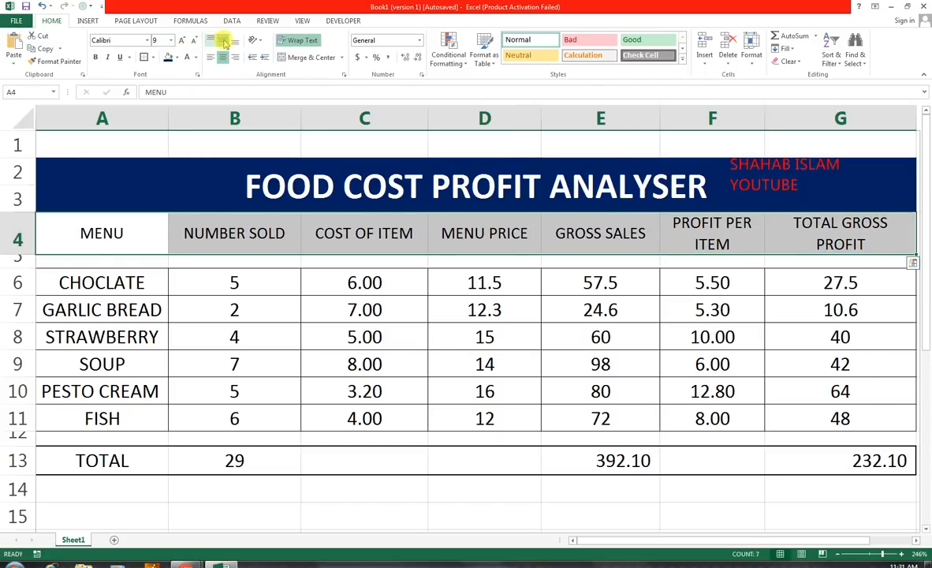
- Fill the header cells A4:G4 with black and set their font color to white
click(177, 59)
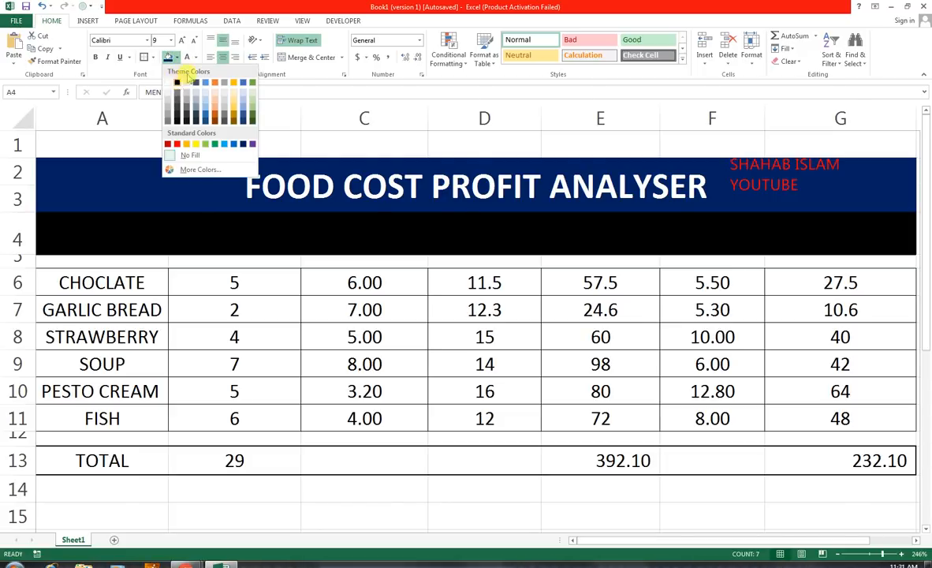
click(188, 80)
click(196, 57)
click(189, 93)
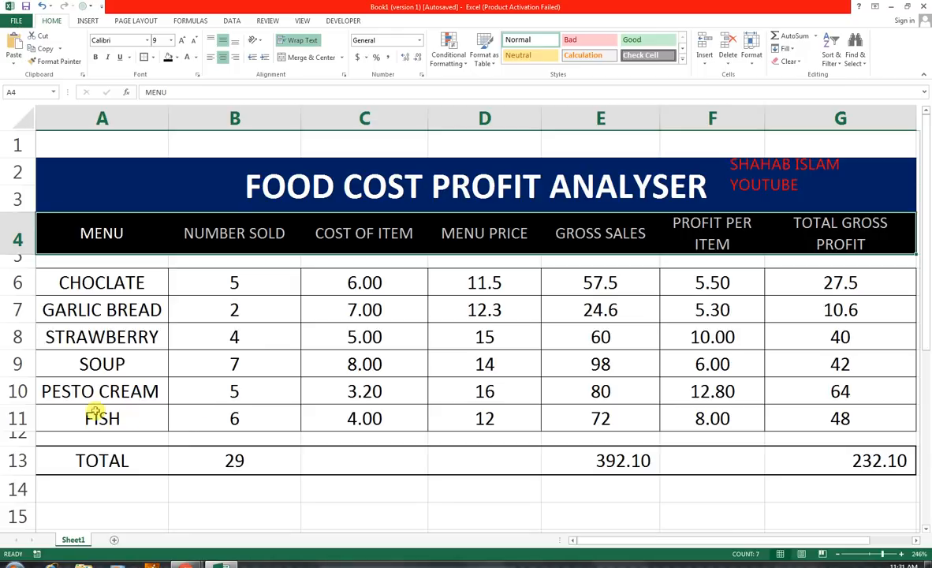
- Format the TOTAL row A13:G13 with a dark blue fill and white text at font size 10
drag(83, 460, 799, 458)
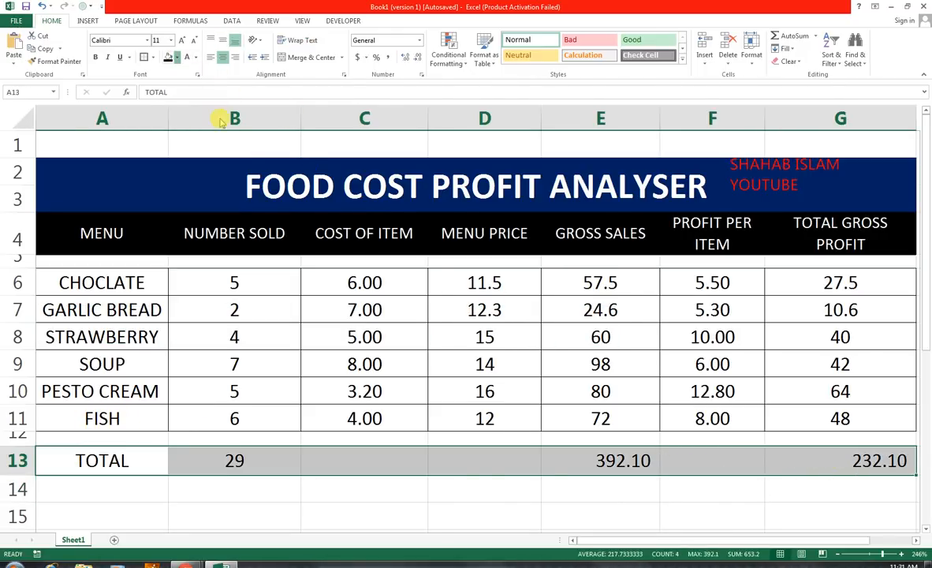
click(176, 57)
click(241, 140)
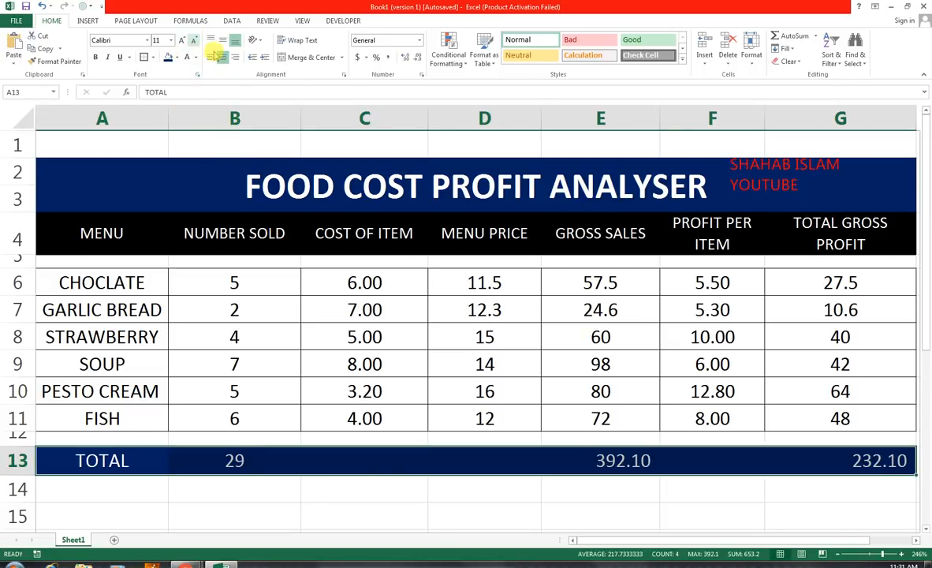
click(195, 41)
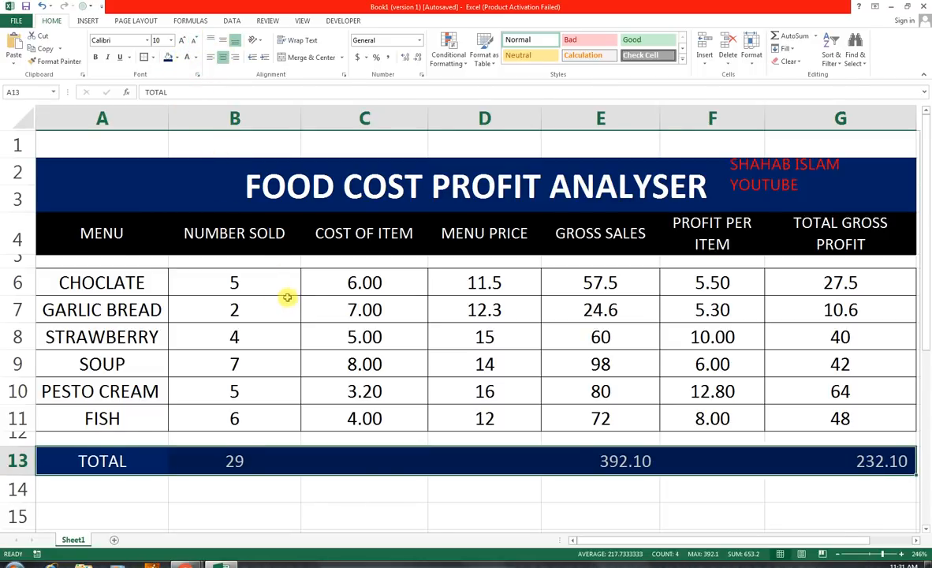
- Insert a blank row 4 between the title and the headers, reduce its height and remove its fill
click(22, 224)
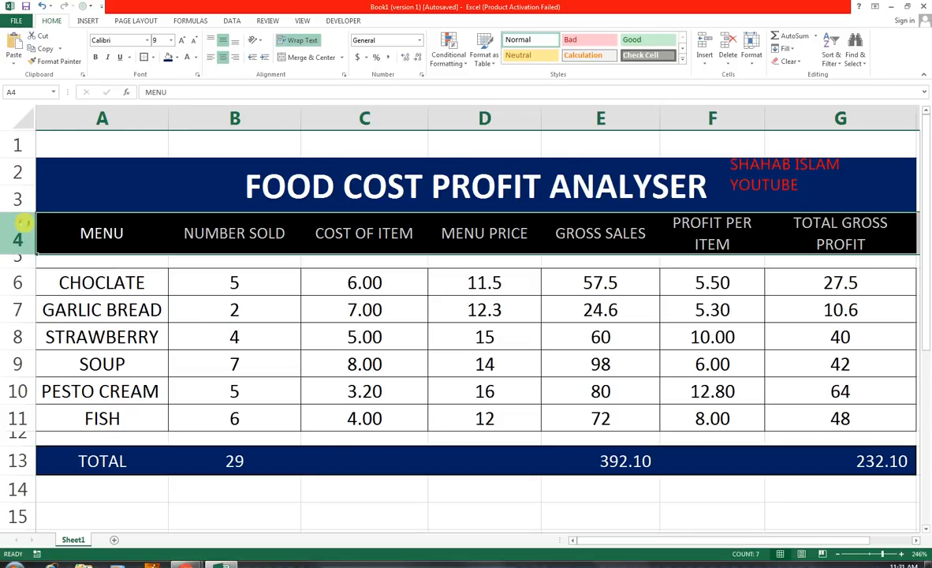
key(ctrl+shift+plus)
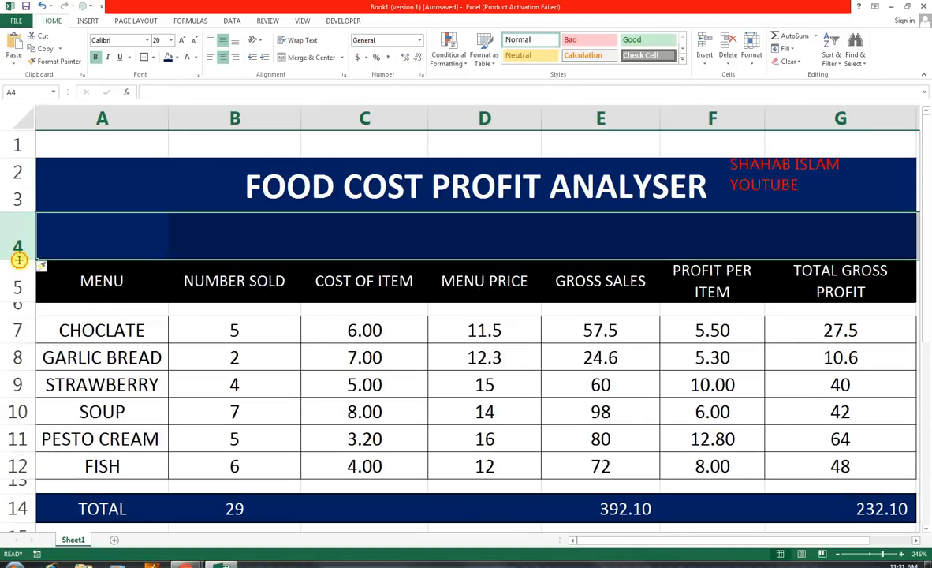
drag(19, 260, 20, 228)
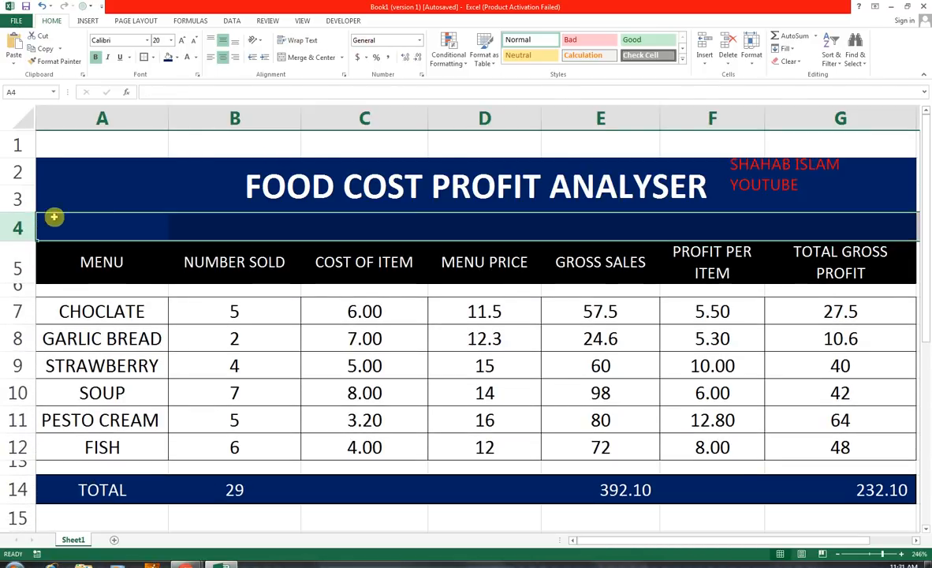
click(177, 58)
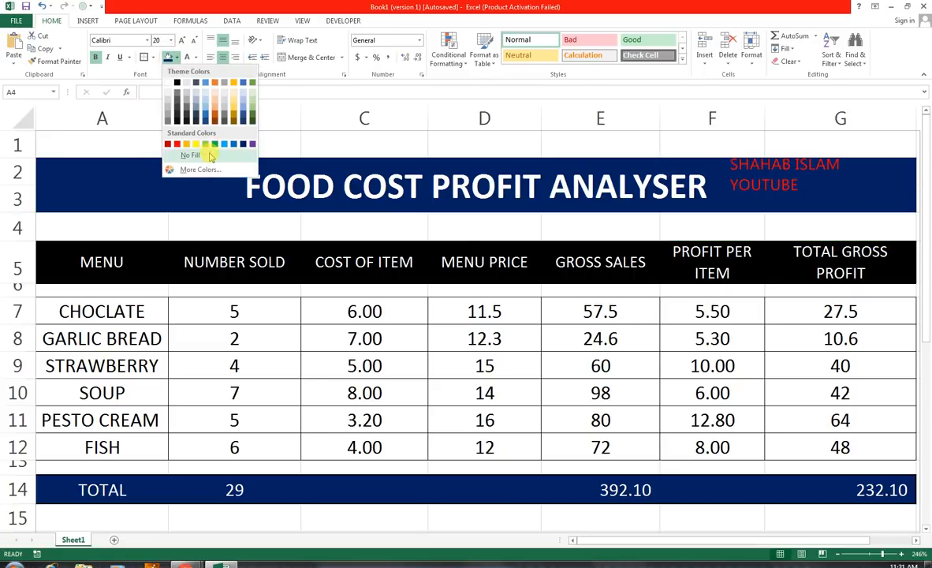
click(209, 156)
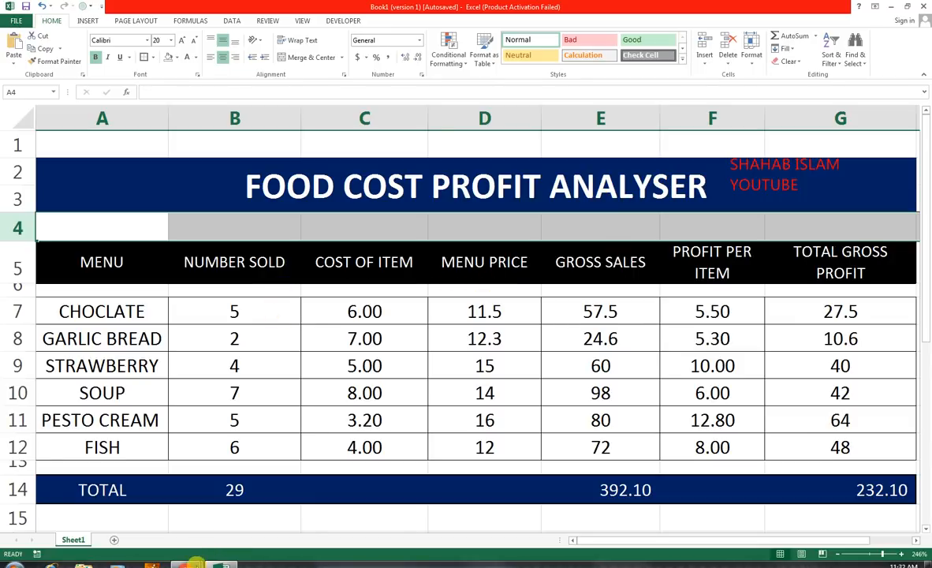
- Switch to the Chrome window showing the YouTube channel's uploaded videos
mouse_move(196, 563)
click(227, 454)
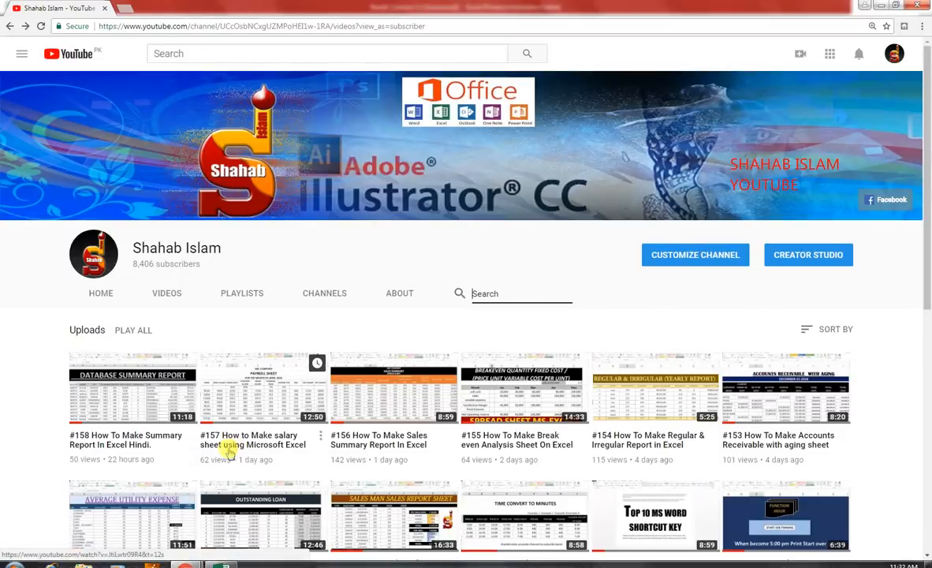